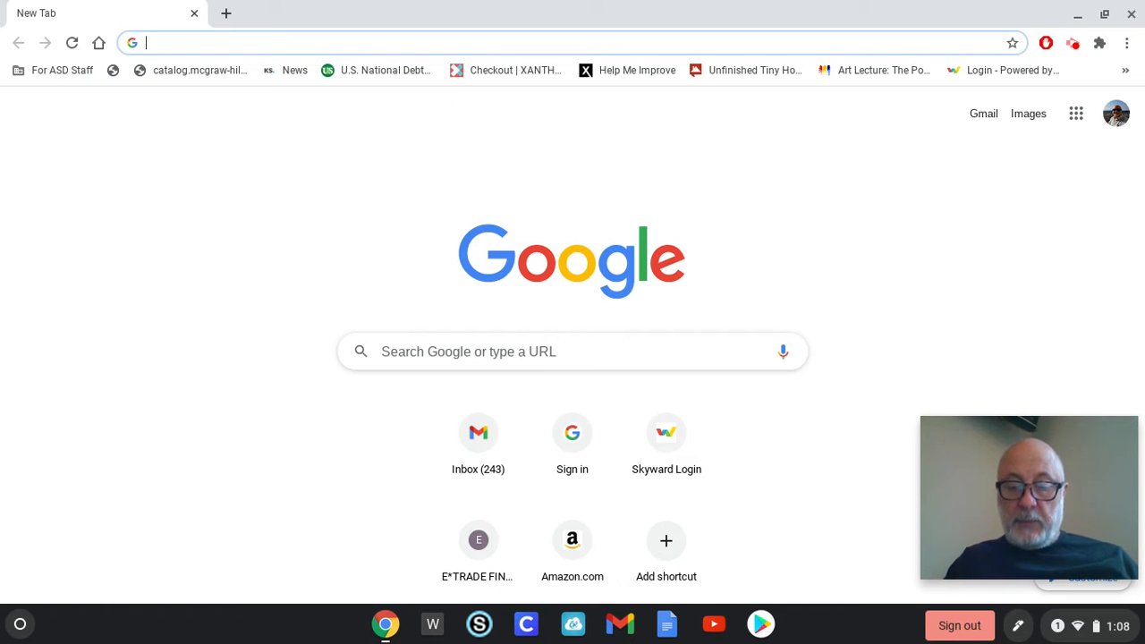
Step: Search Google Images for "lion" and narrow the results to roaring lions
text(lion)
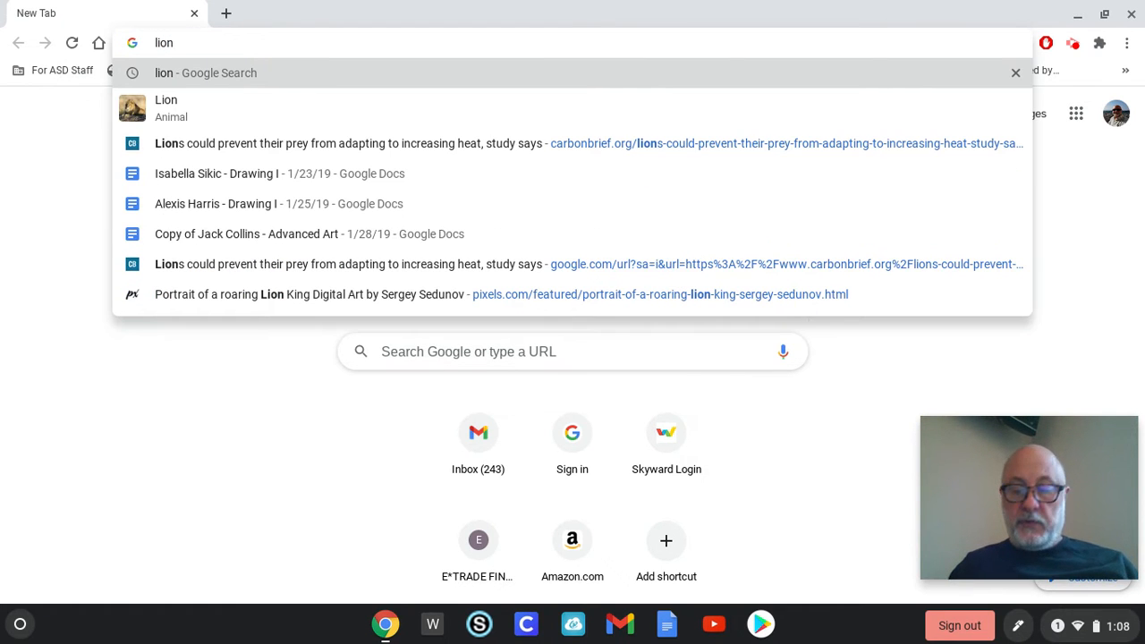
key(Return)
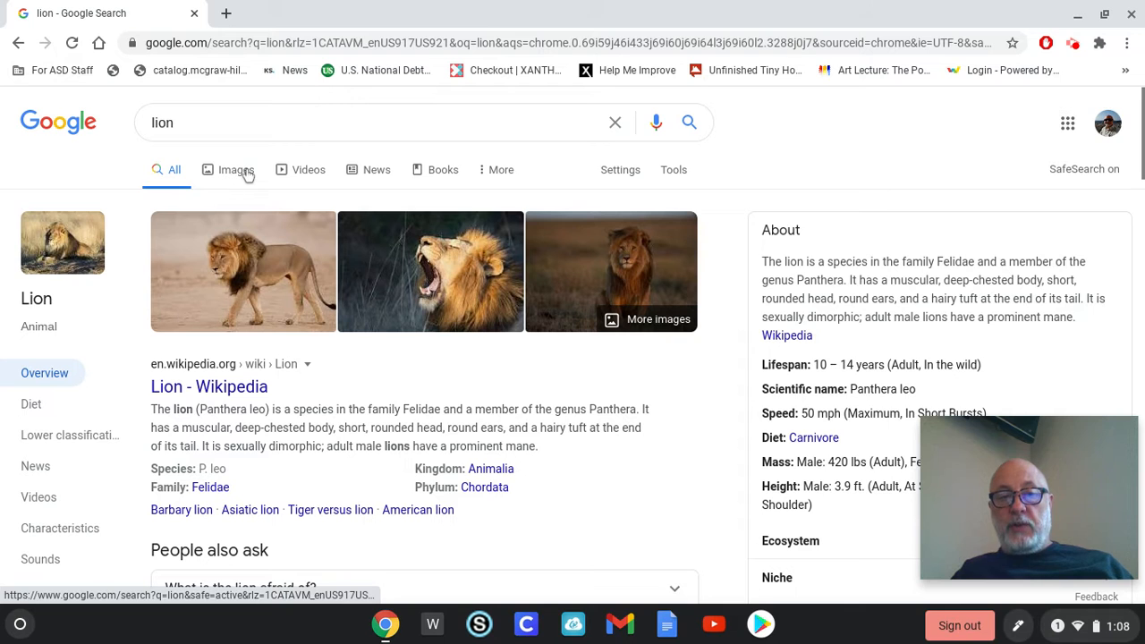
click(236, 170)
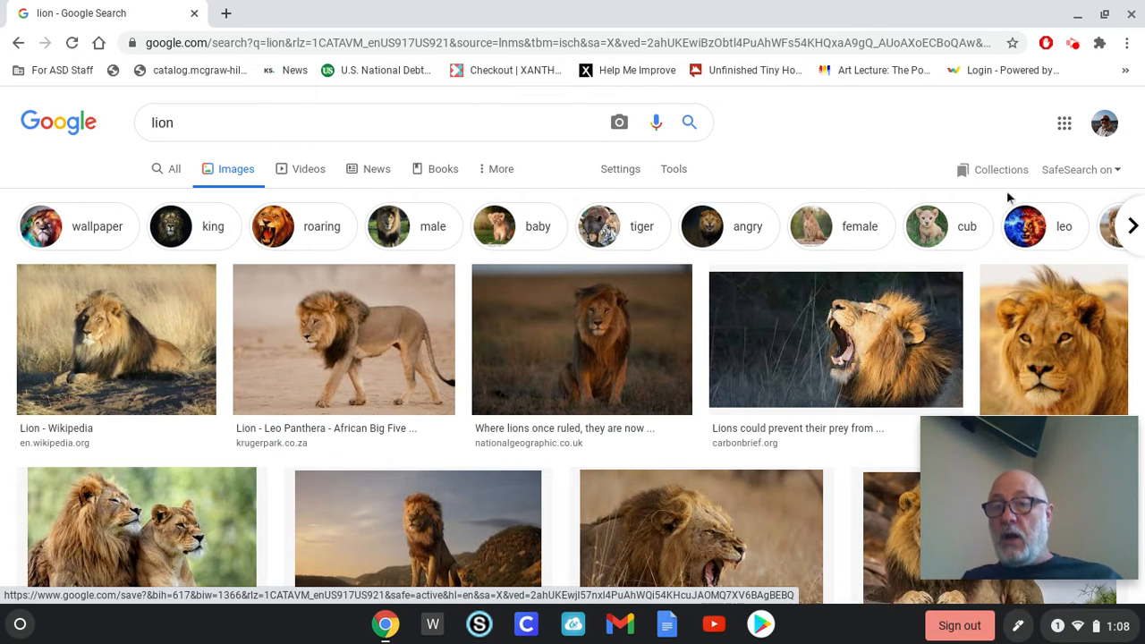
click(325, 234)
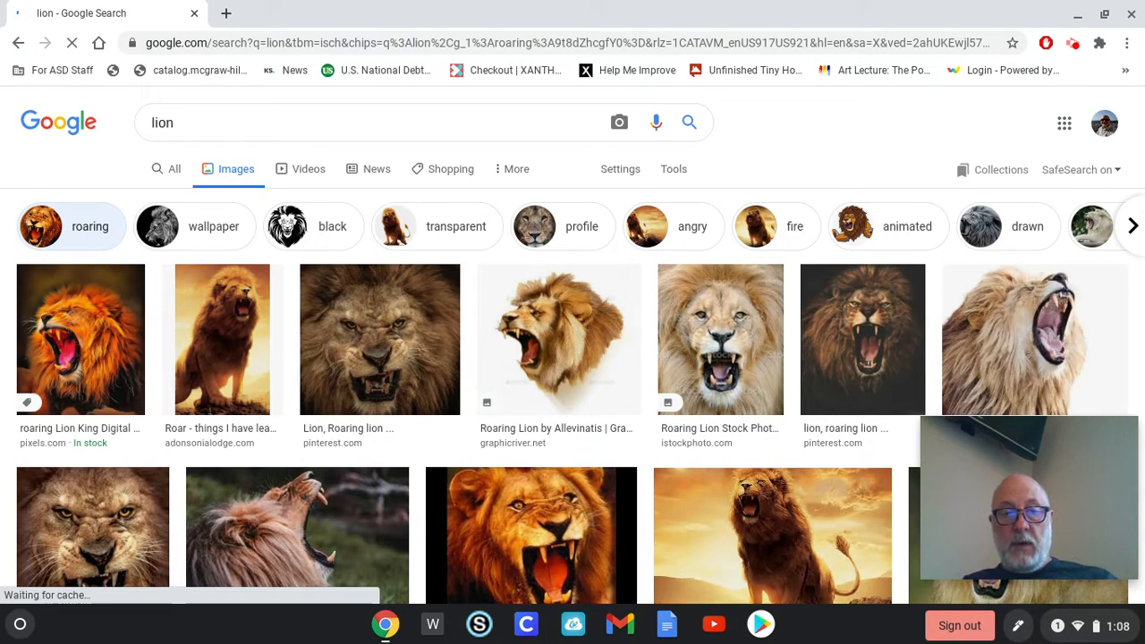
Step: Browse the roaring lion pictures, preview the Pinterest close-up of the snarling face in the first row, and copy its image address
scroll(572, 358, down, 3)
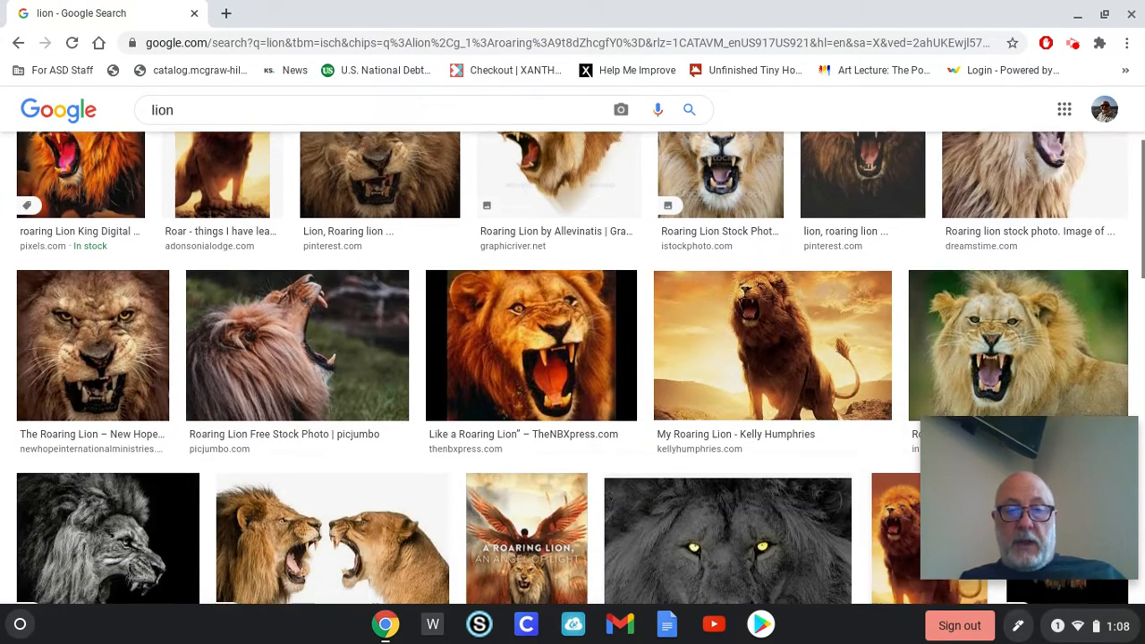
scroll(573, 366, down, 3)
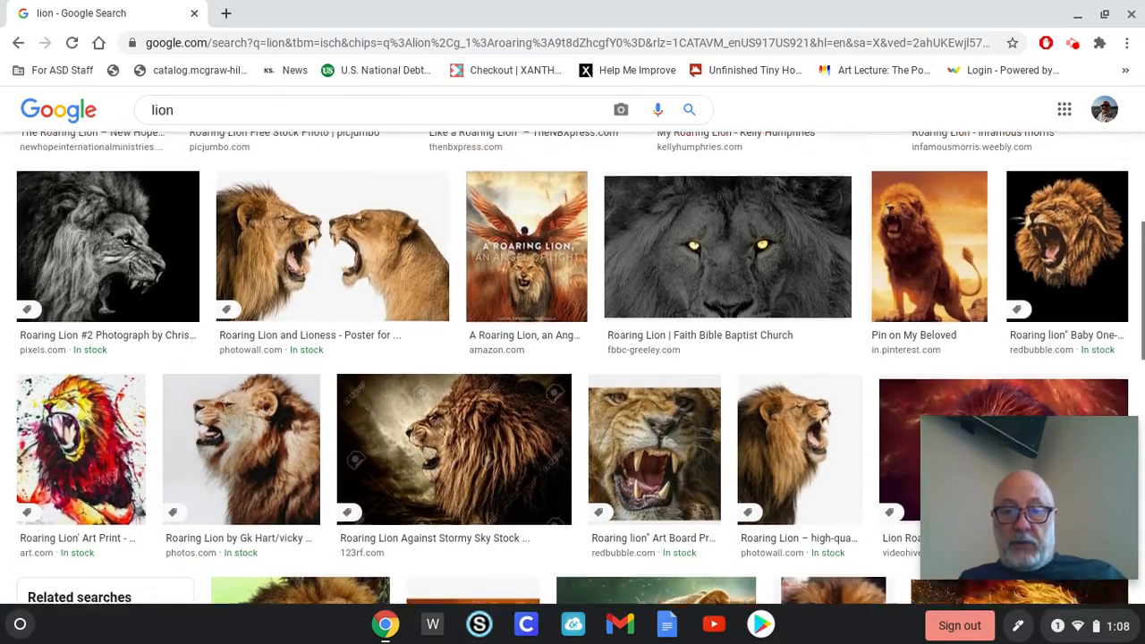
scroll(573, 367, down, 4)
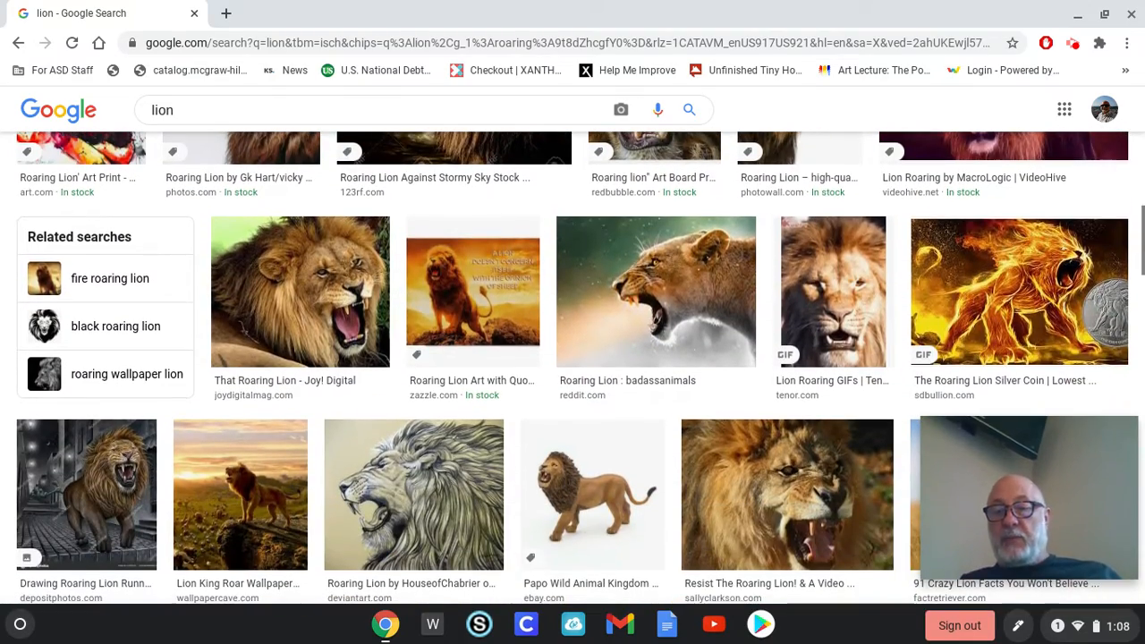
scroll(573, 367, down, 2)
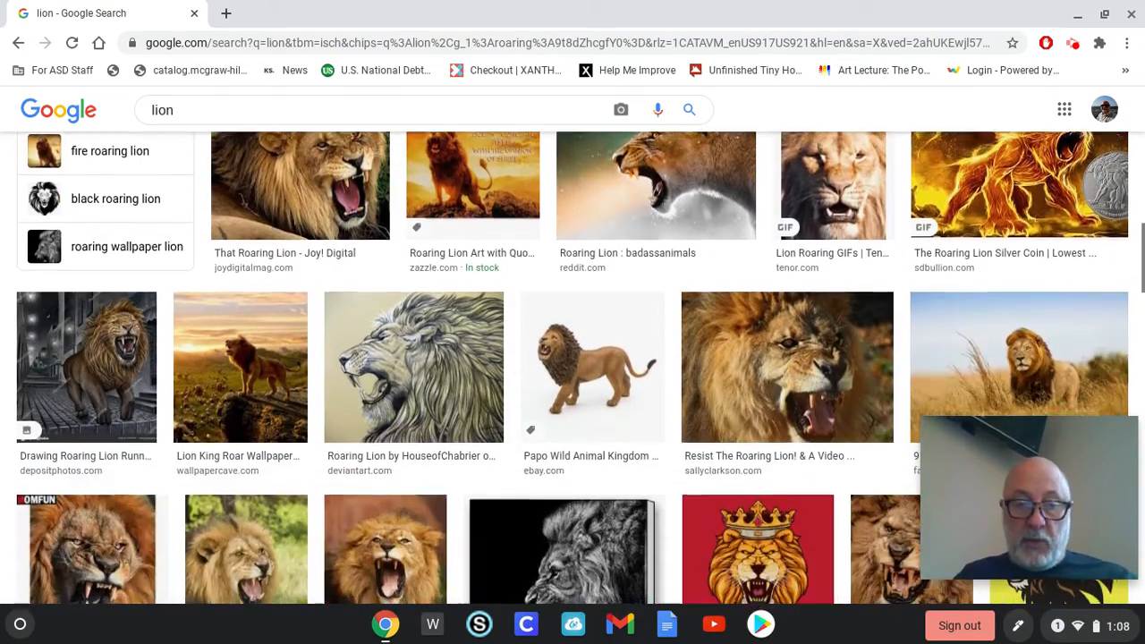
scroll(572, 367, down, 1)
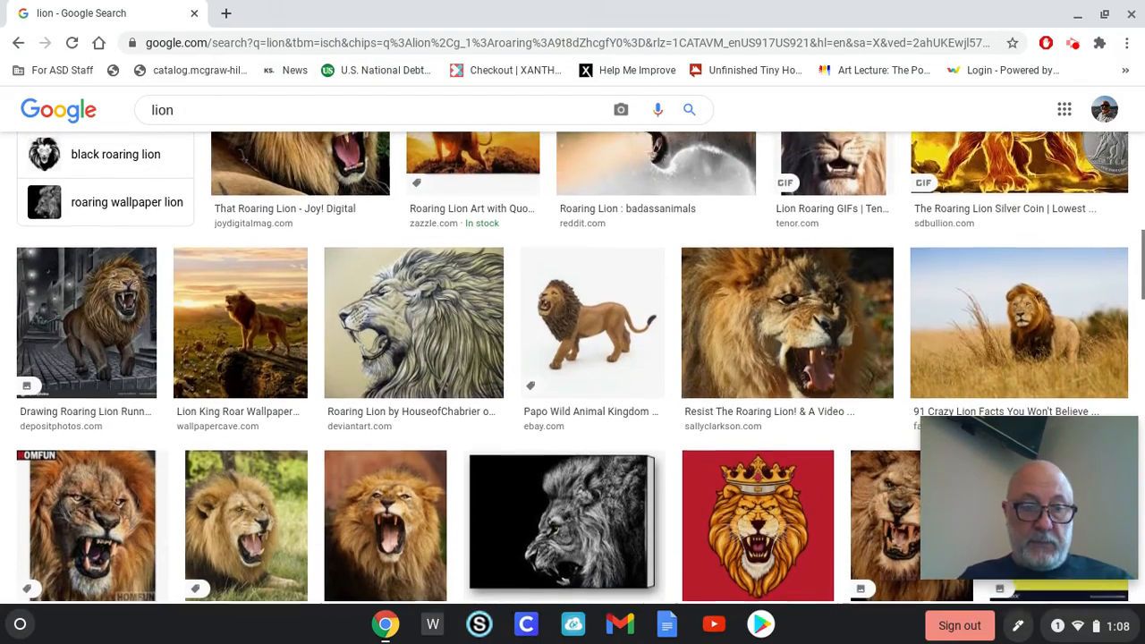
scroll(572, 366, up, 8)
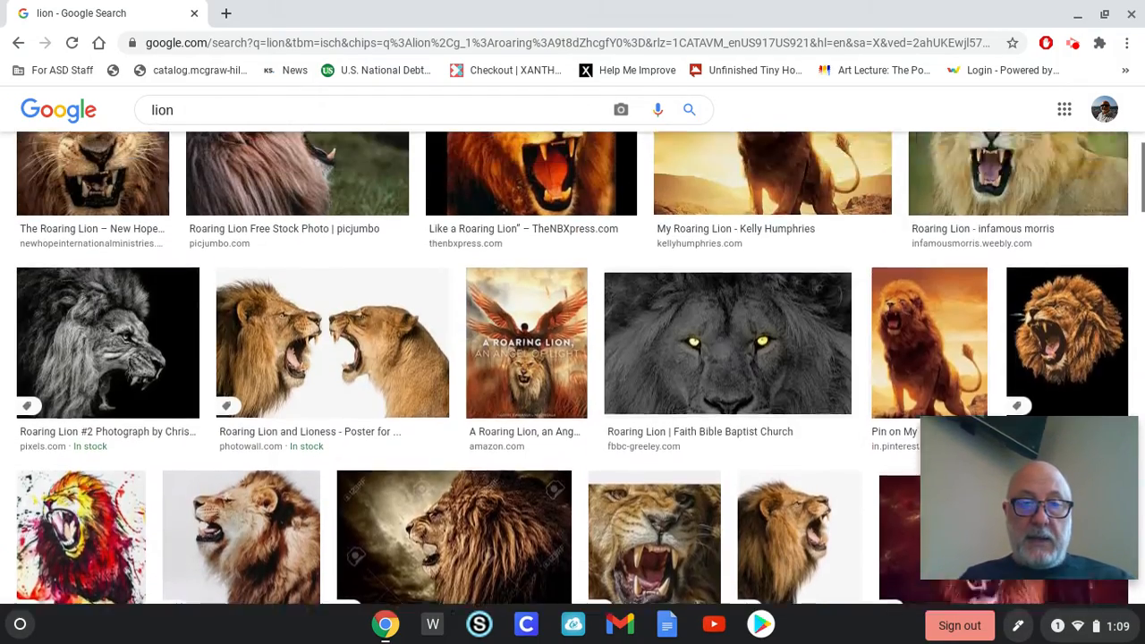
scroll(573, 367, up, 3)
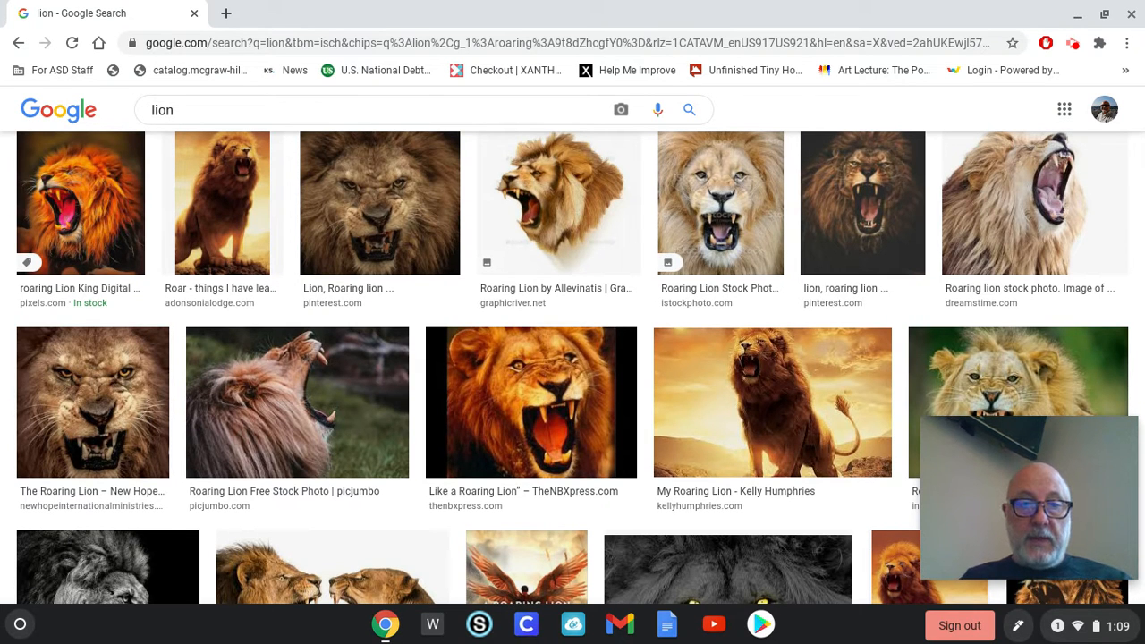
click(388, 215)
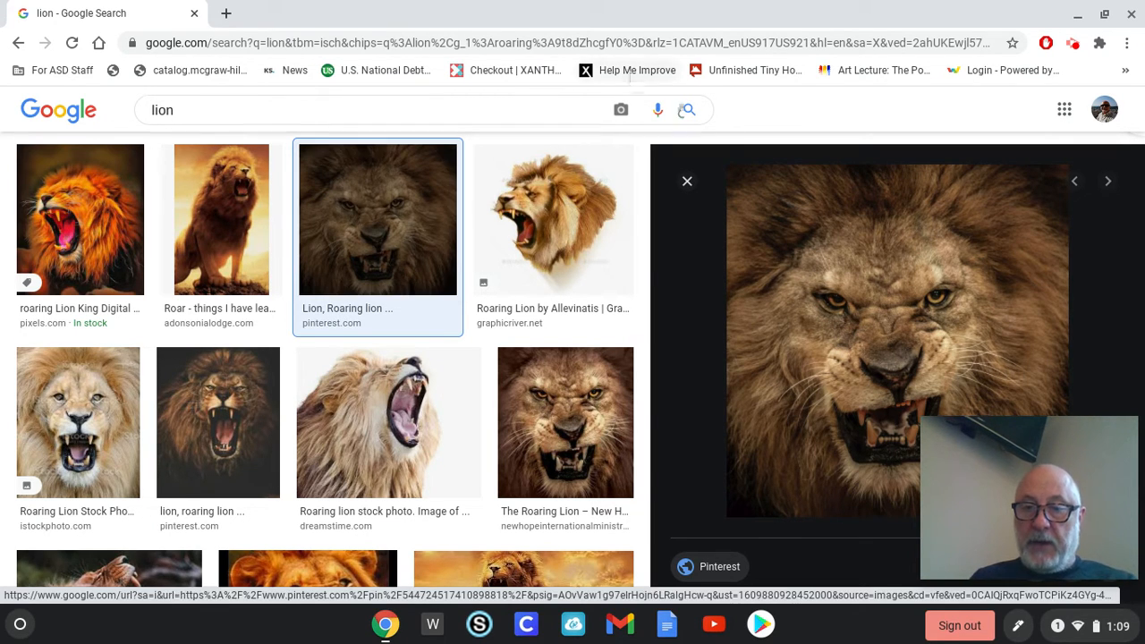
right_click(817, 270)
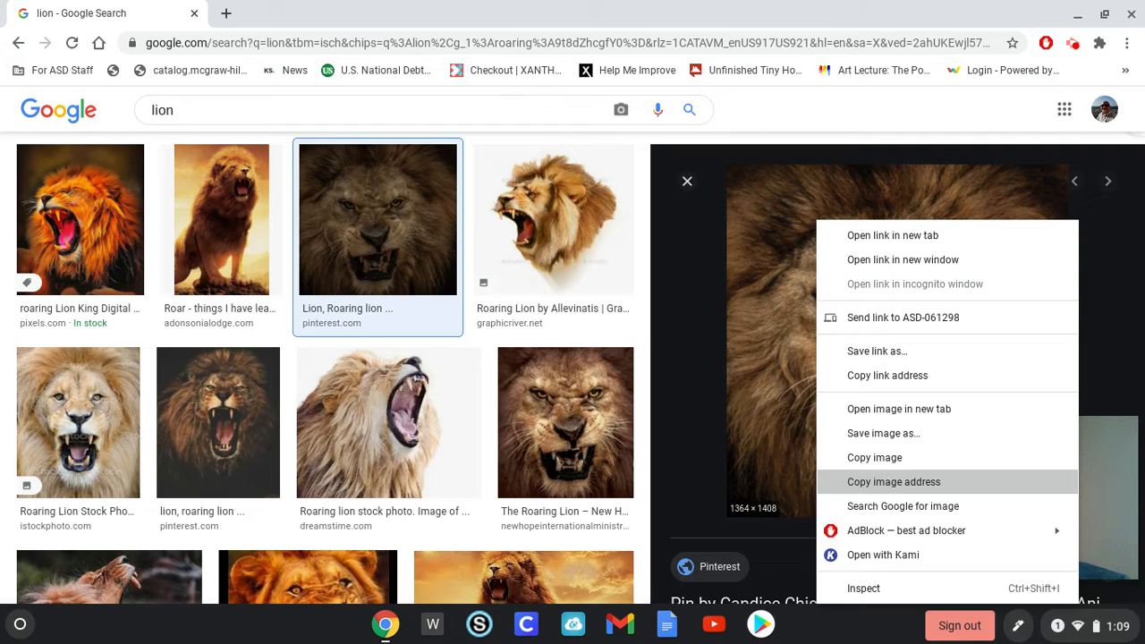
click(888, 482)
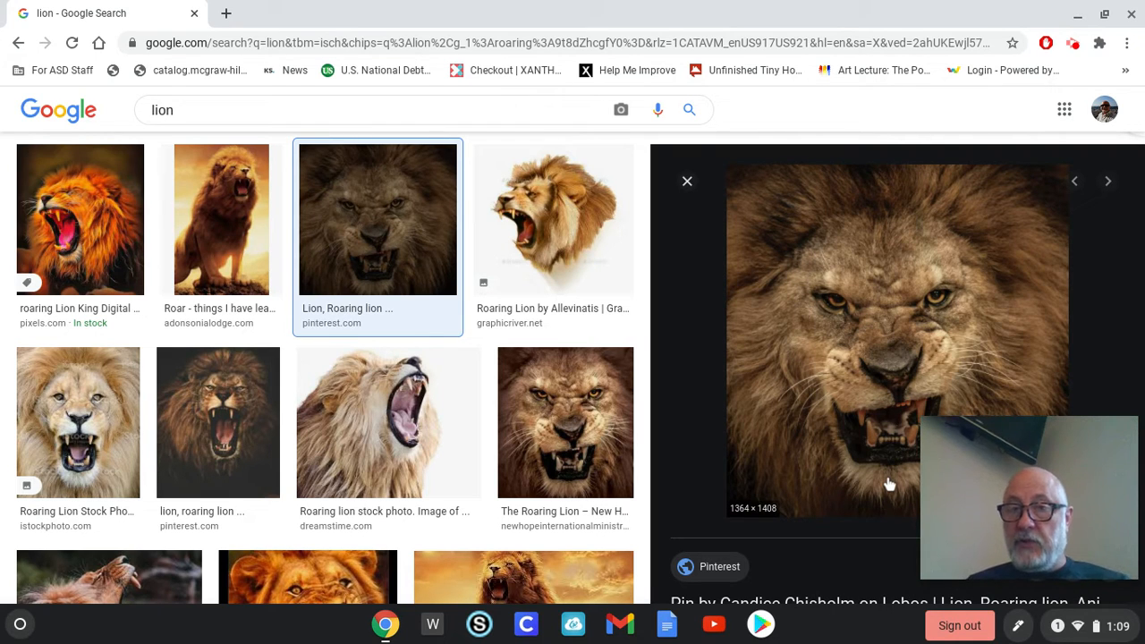
Step: Go to pixlr.com in a new browser tab and launch the advanced Pixlr E editor
click(227, 14)
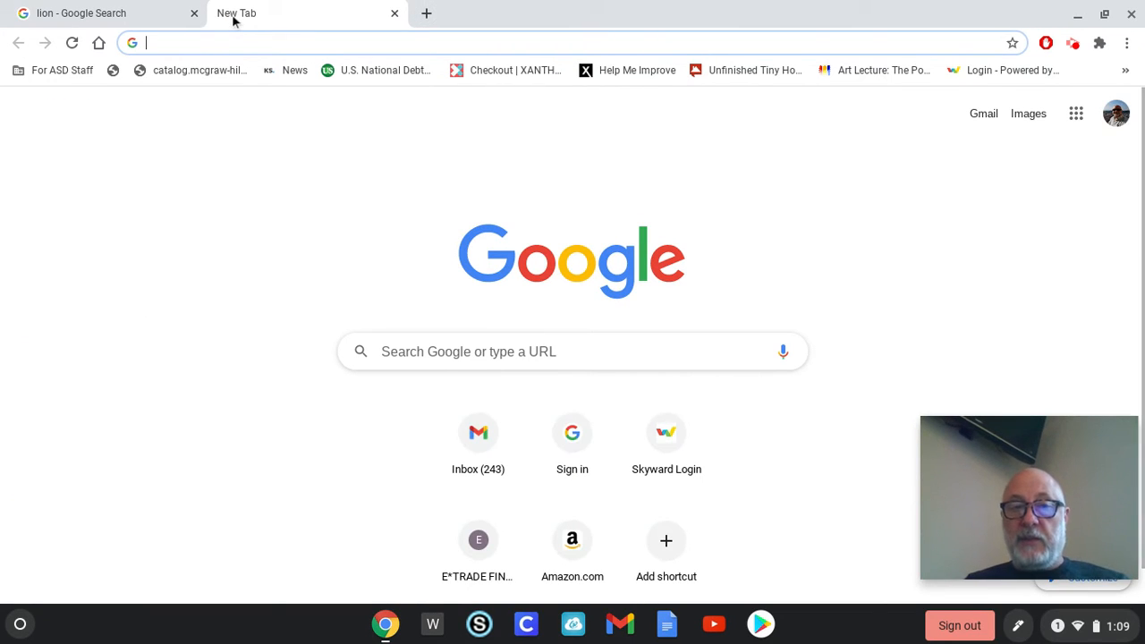
click(243, 37)
text(p)
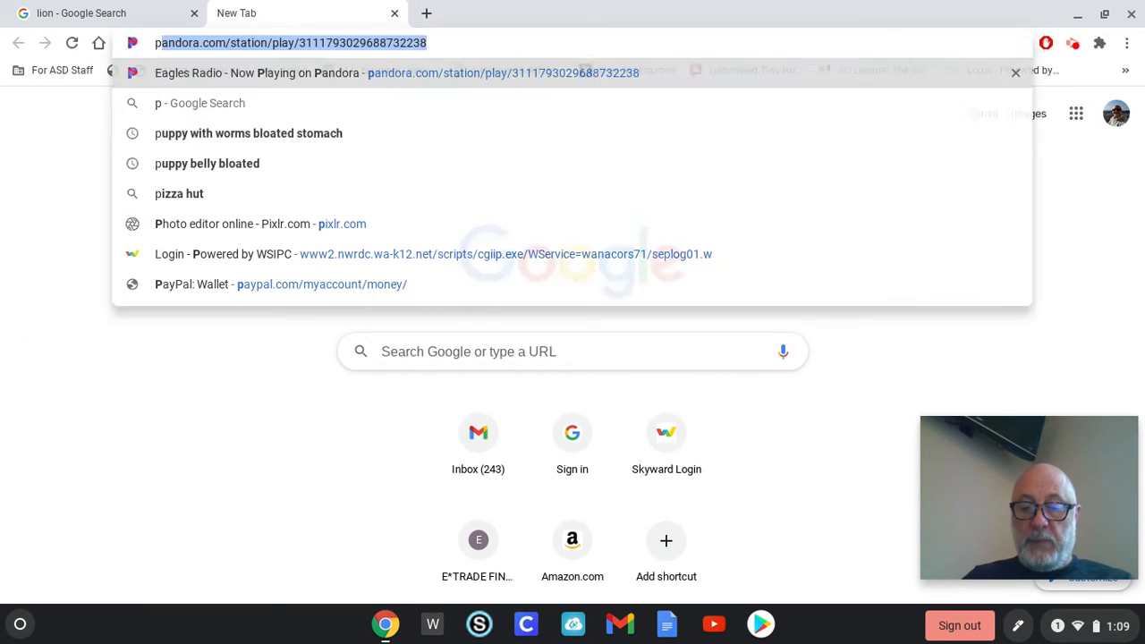
text(ixlr)
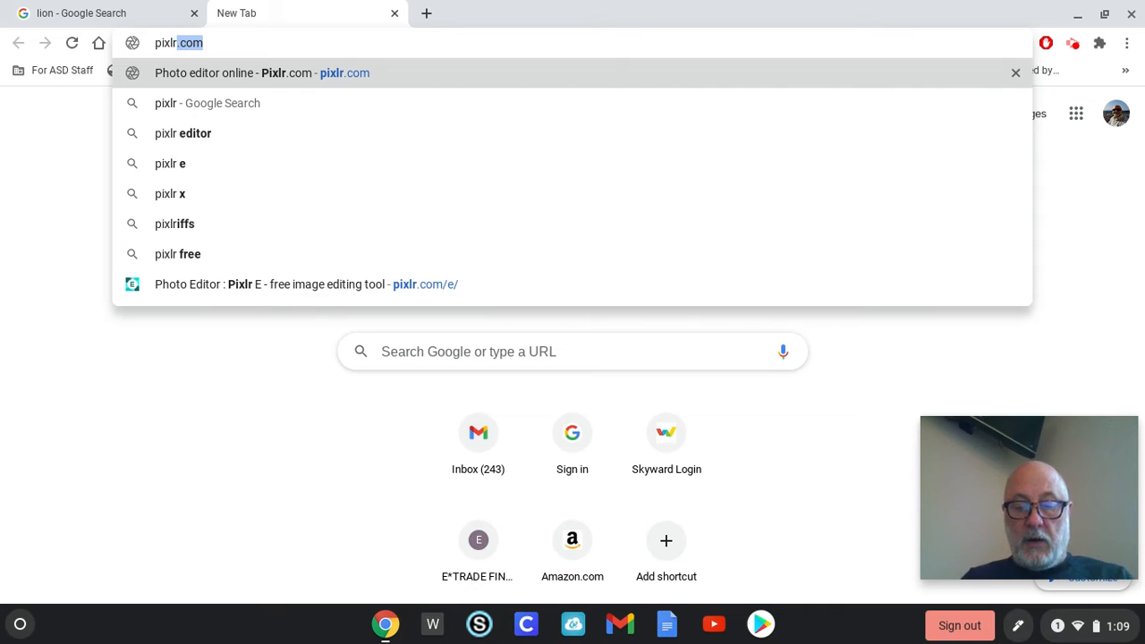
text(.com)
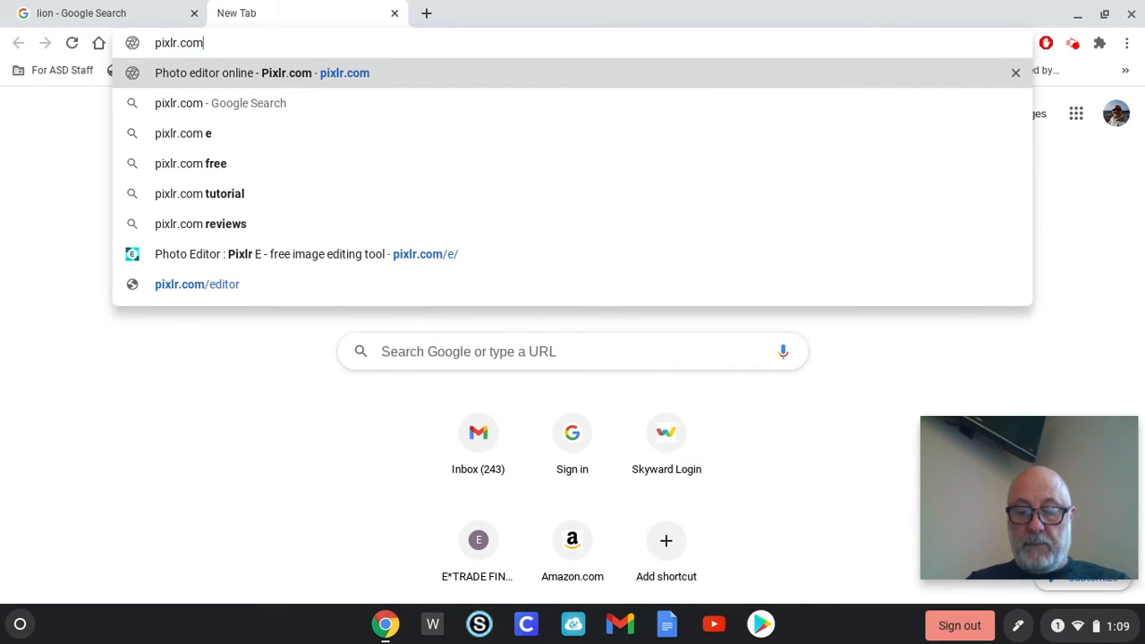
key(Return)
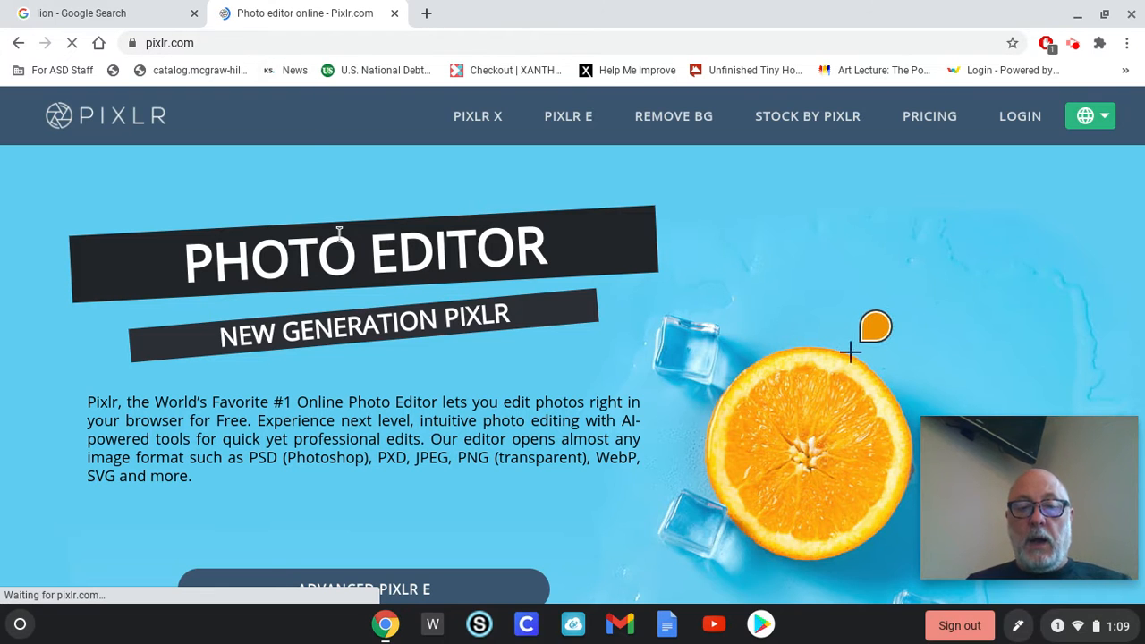
scroll(339, 232, down, 3)
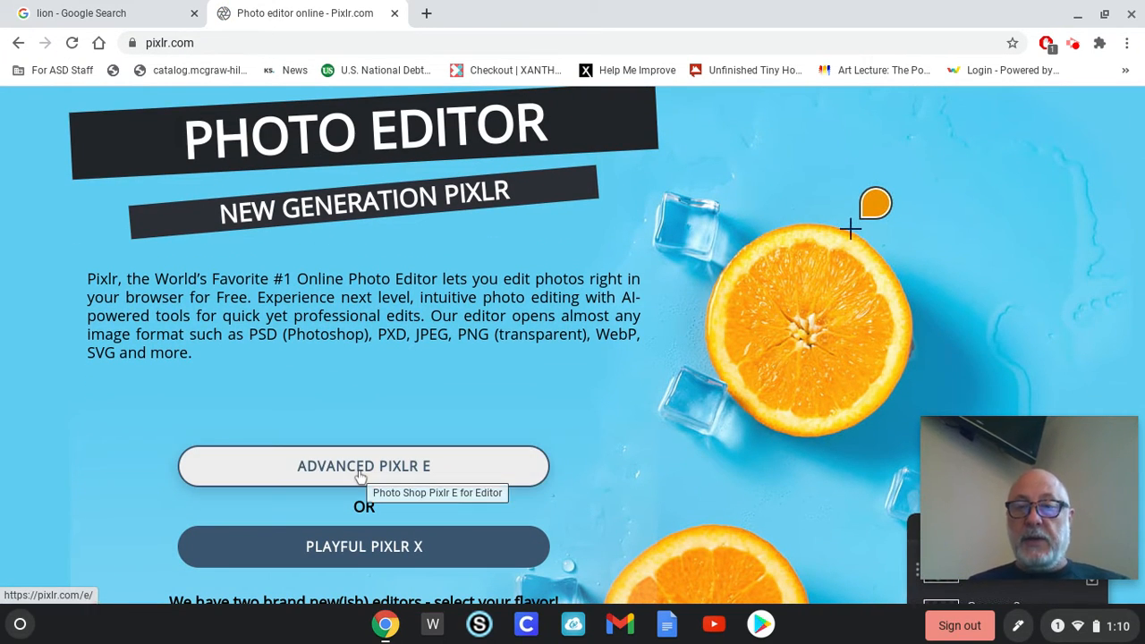
click(360, 471)
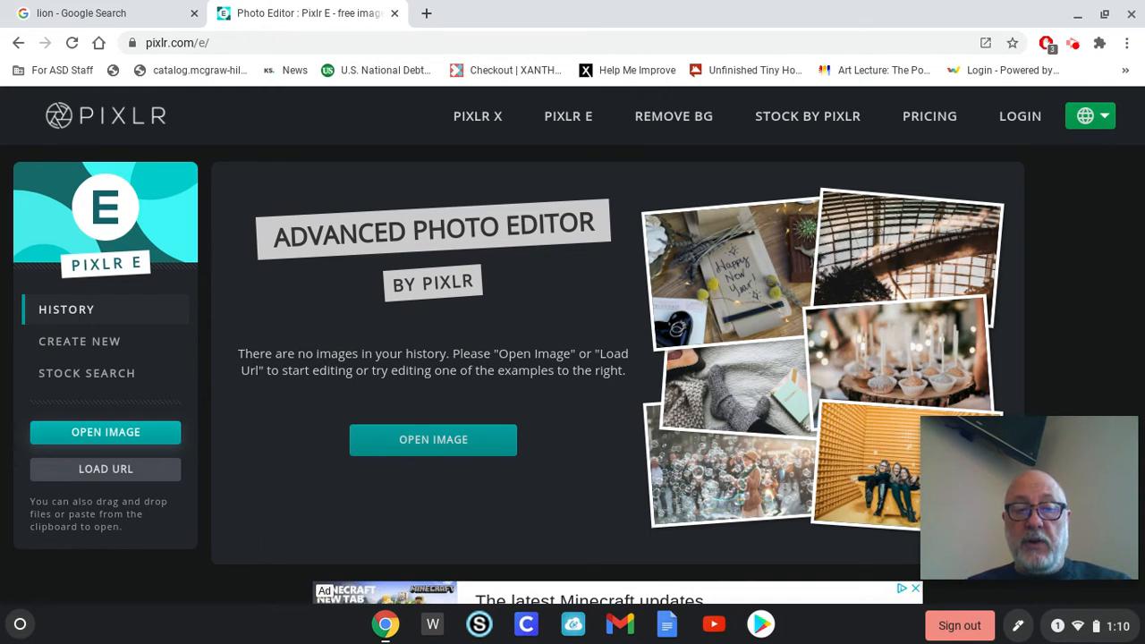
Step: Load the lion picture into the editor from its copied image URL
click(101, 472)
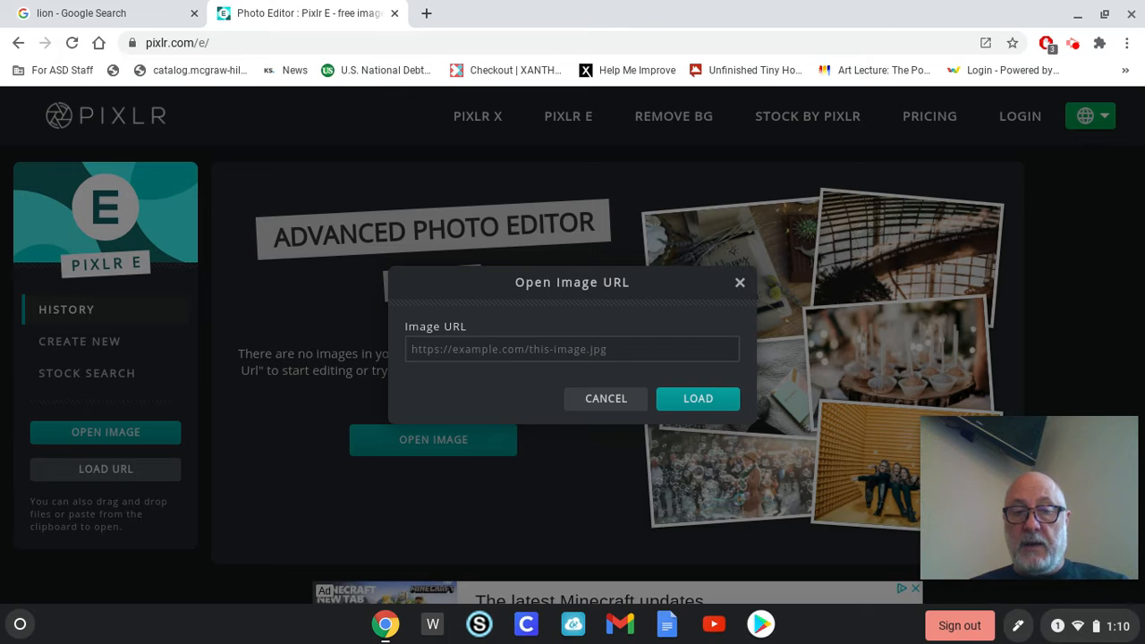
click(450, 350)
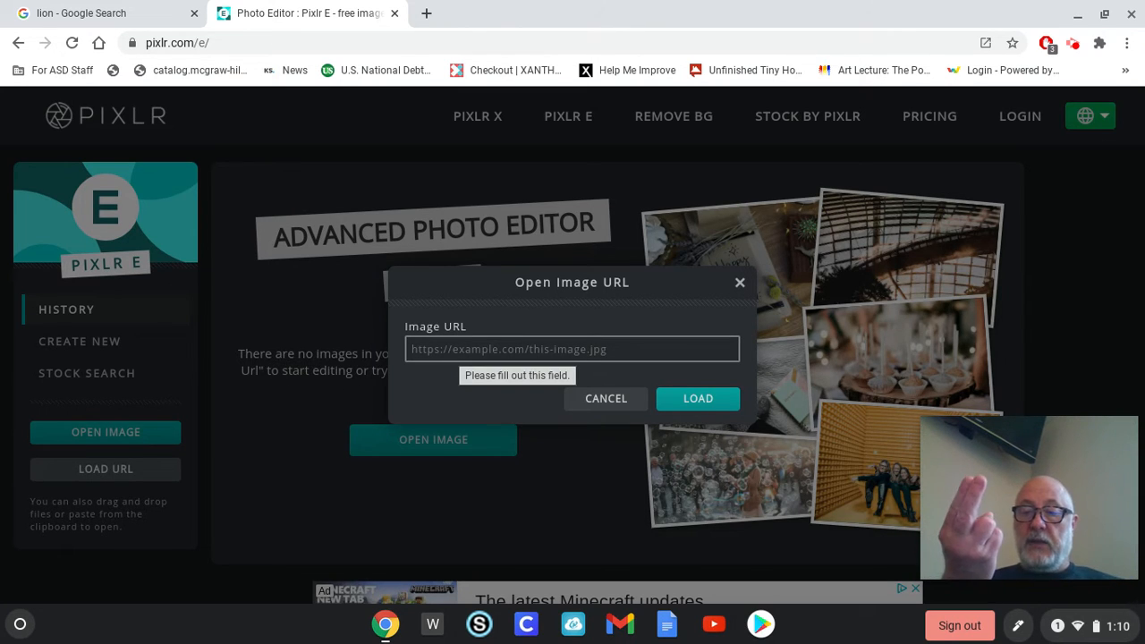
right_click(450, 352)
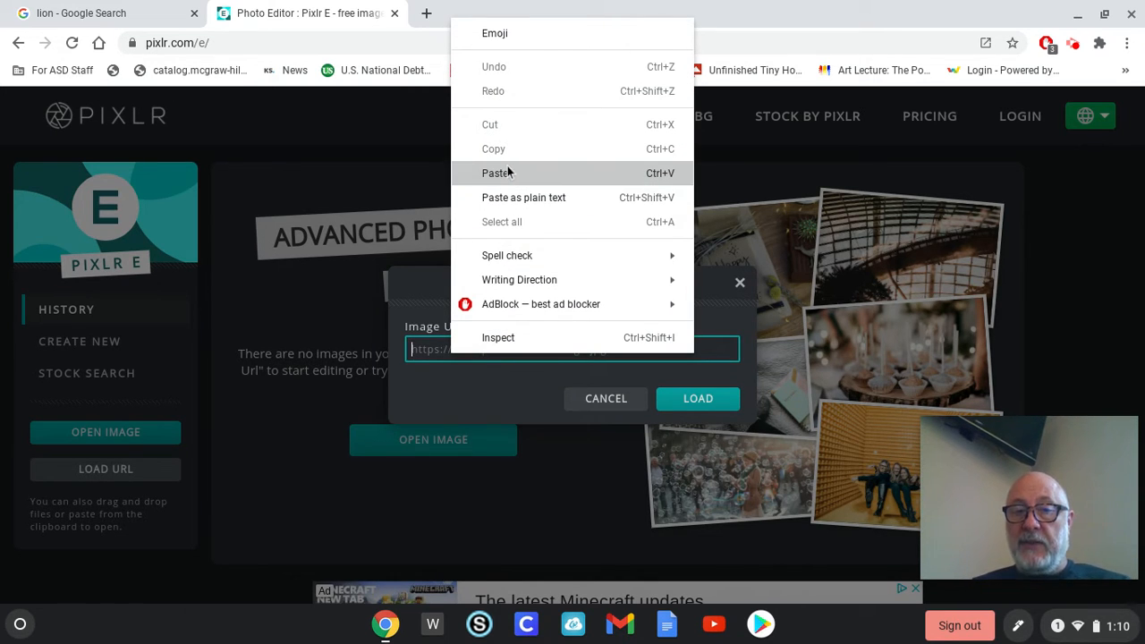
click(497, 172)
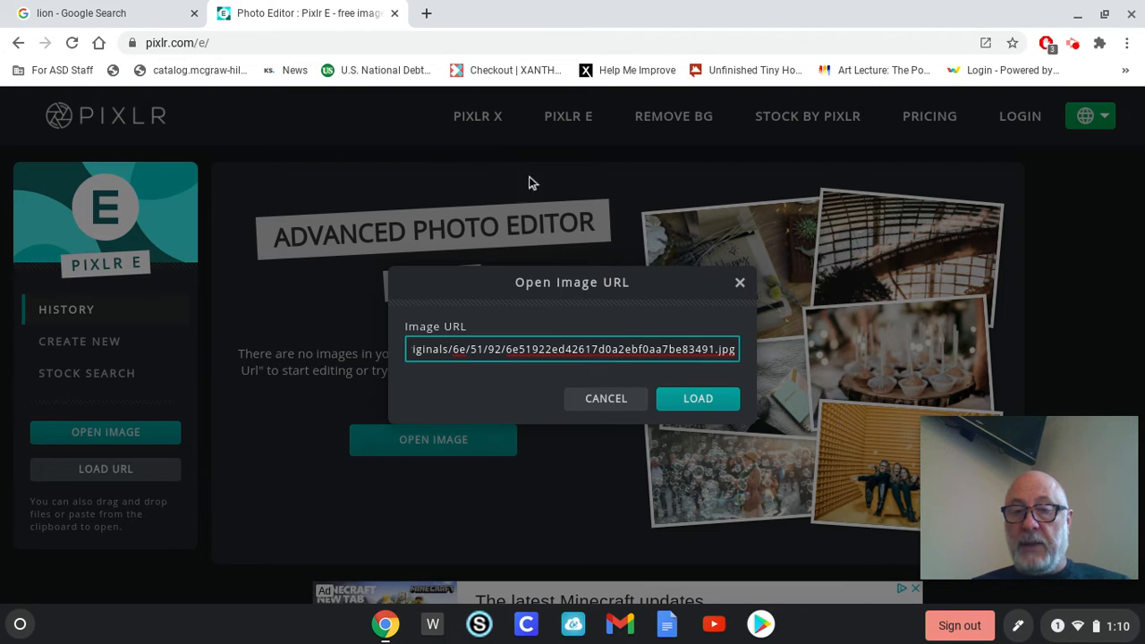
click(724, 402)
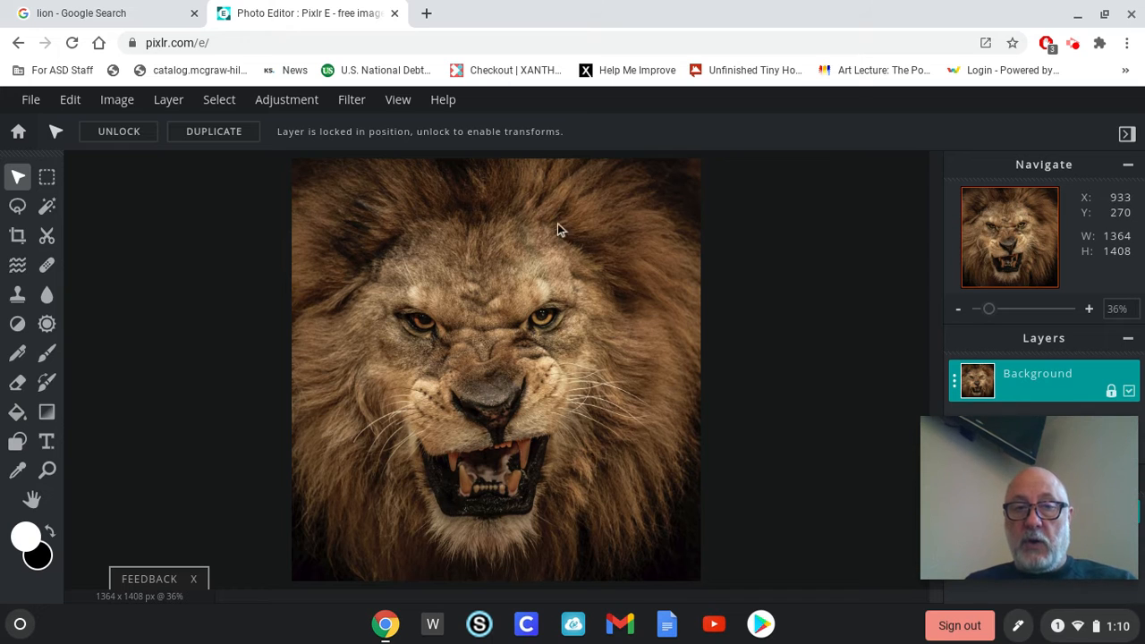
Step: Turn the lion picture black and white by applying a Hue & saturation adjustment with Saturation at -100
click(314, 106)
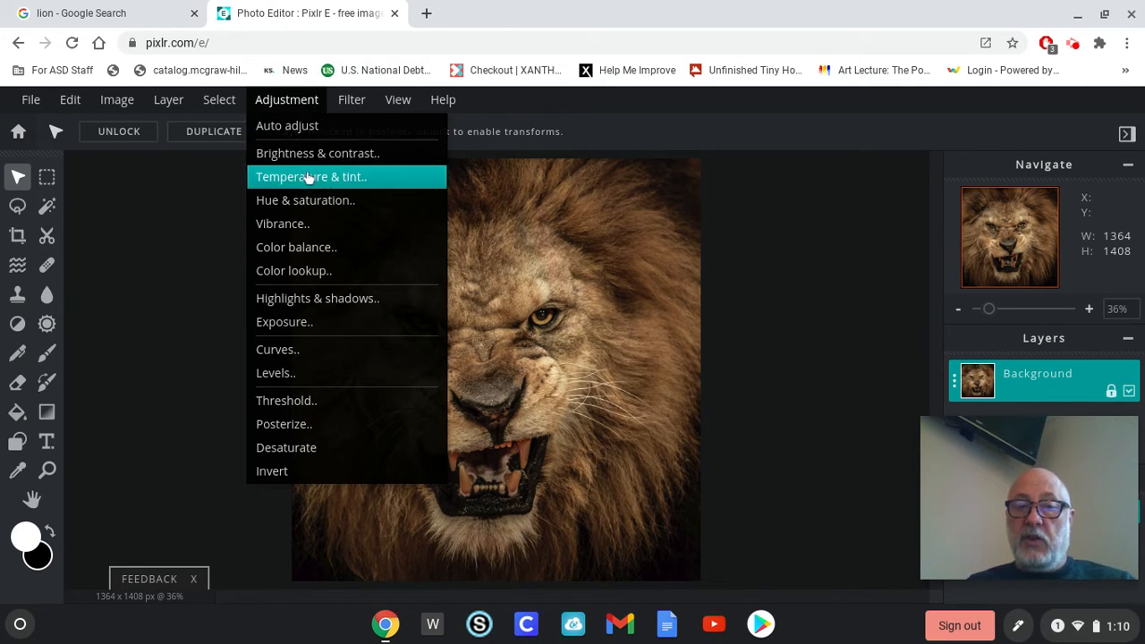
click(305, 200)
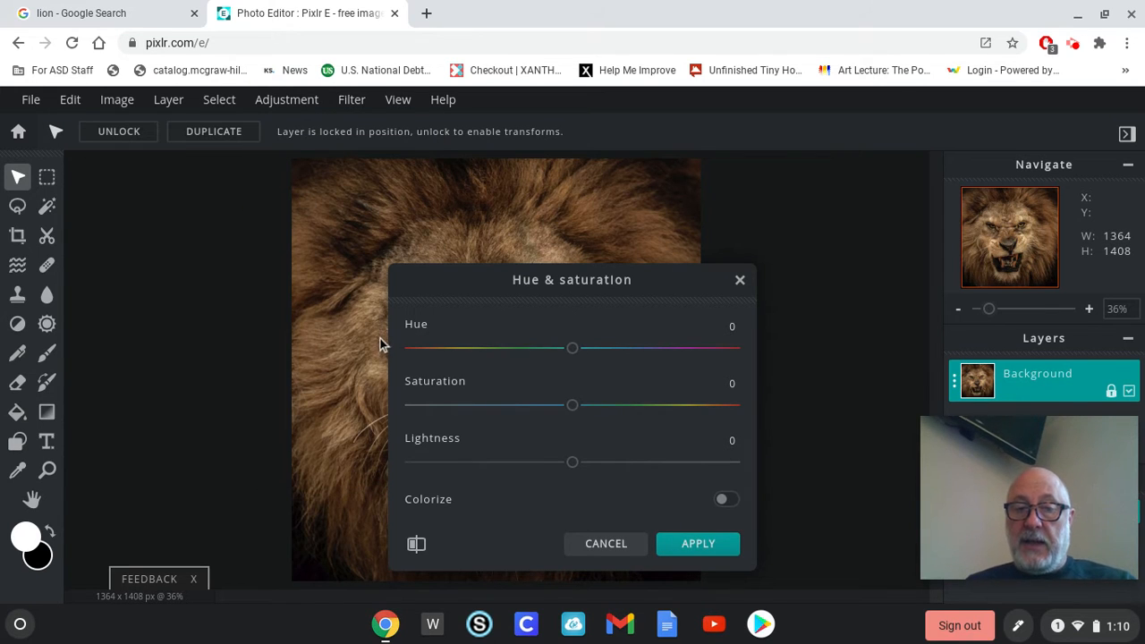
click(409, 410)
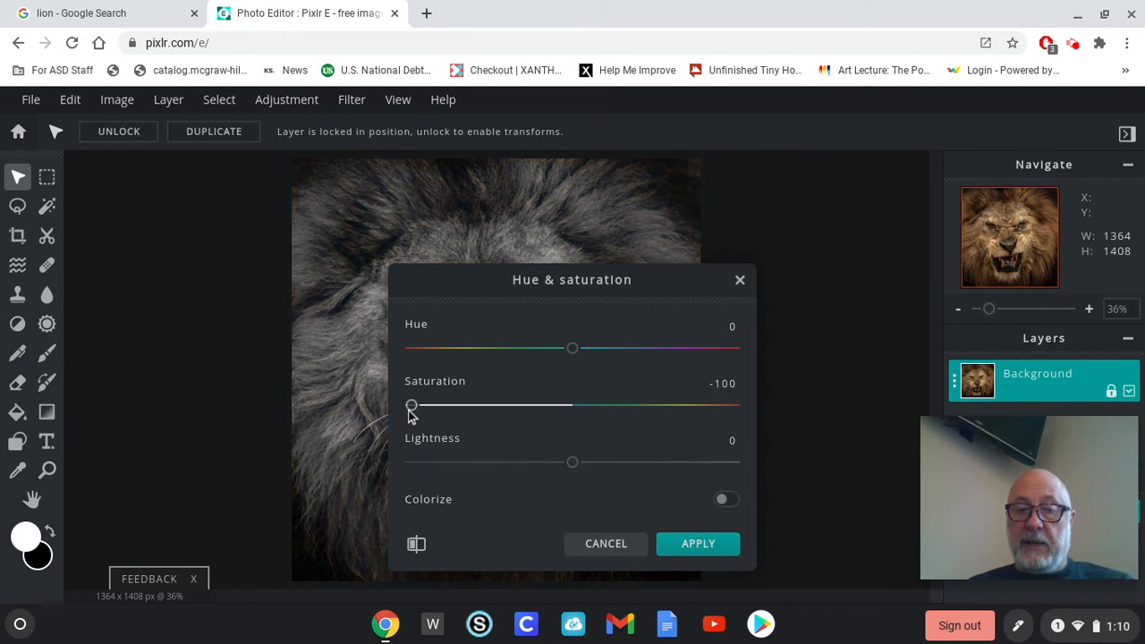
click(726, 551)
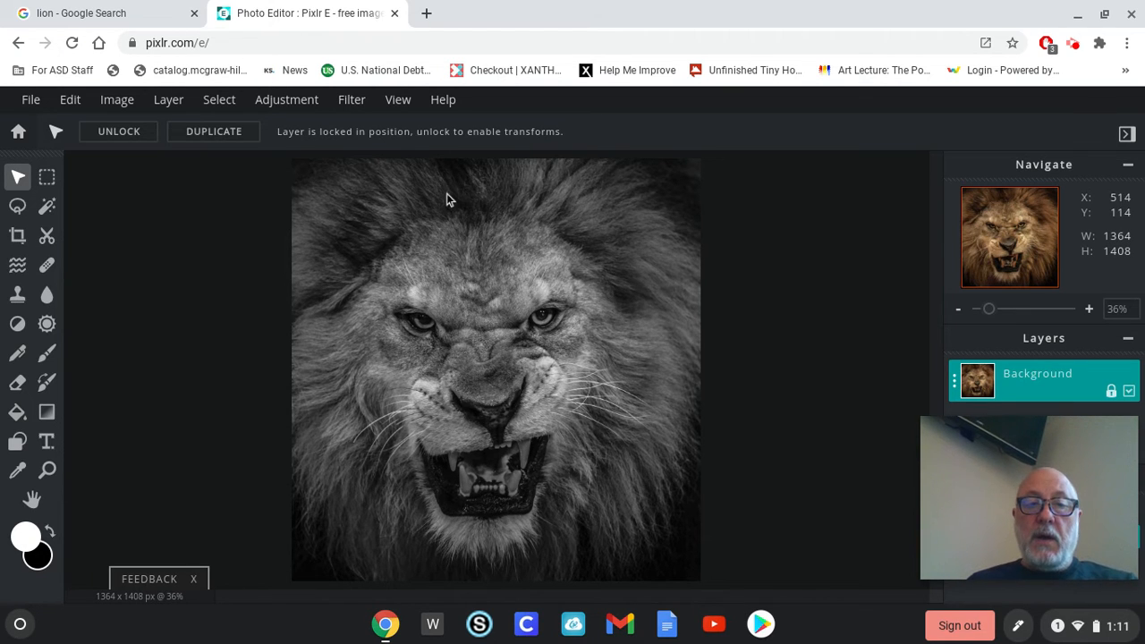
Step: Brighten the lion picture by applying a Brightness & contrast adjustment with Brightness at 59
click(309, 109)
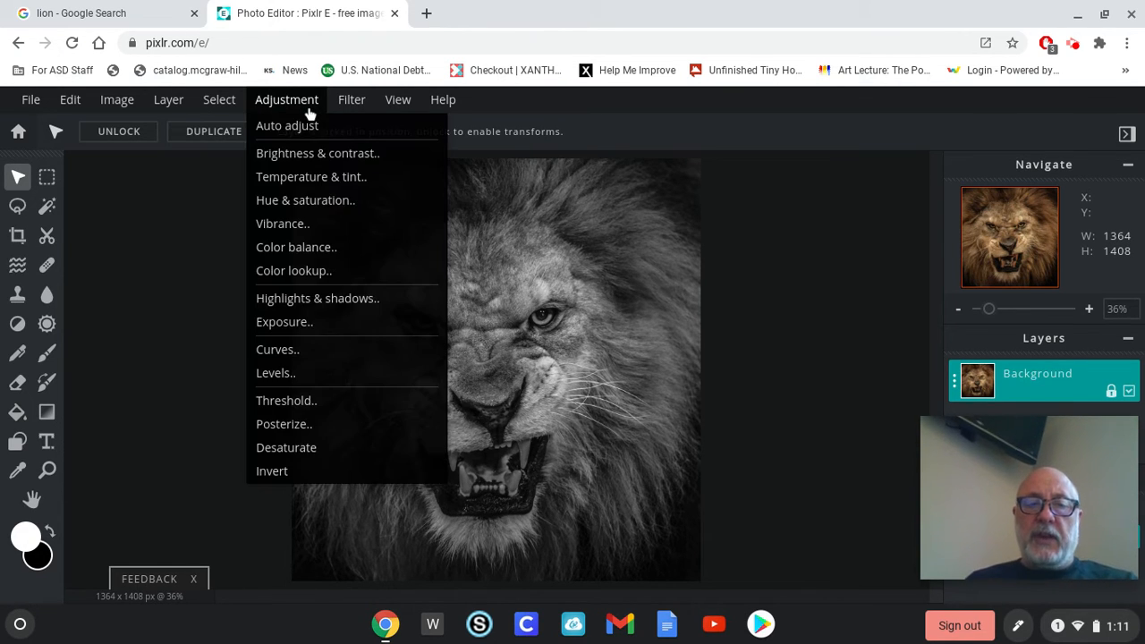
click(320, 156)
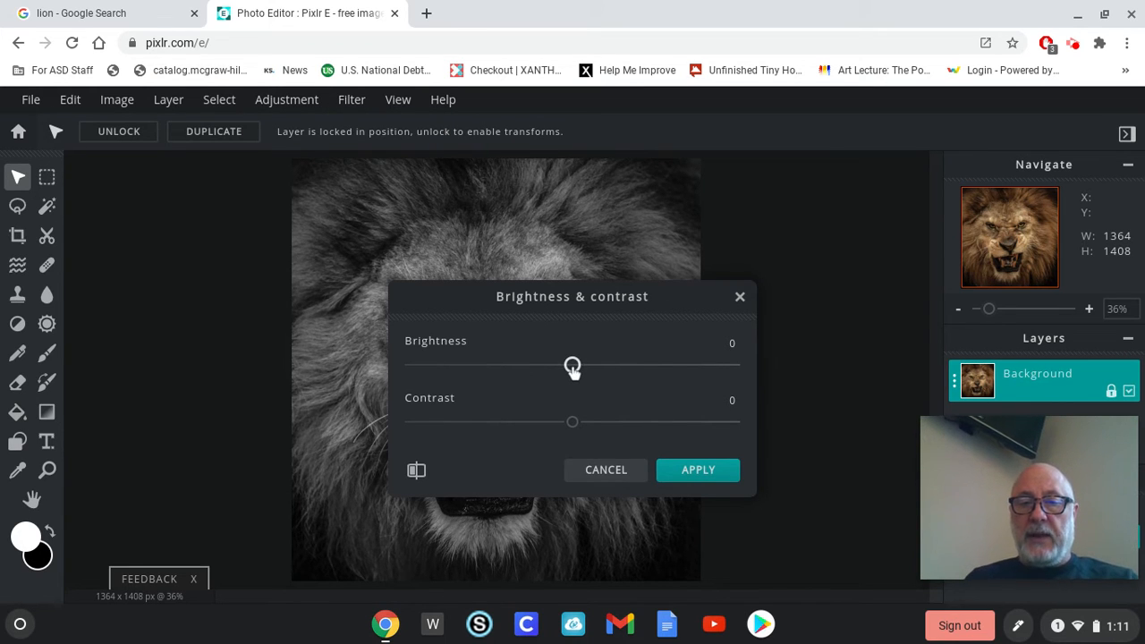
drag(572, 365, 669, 377)
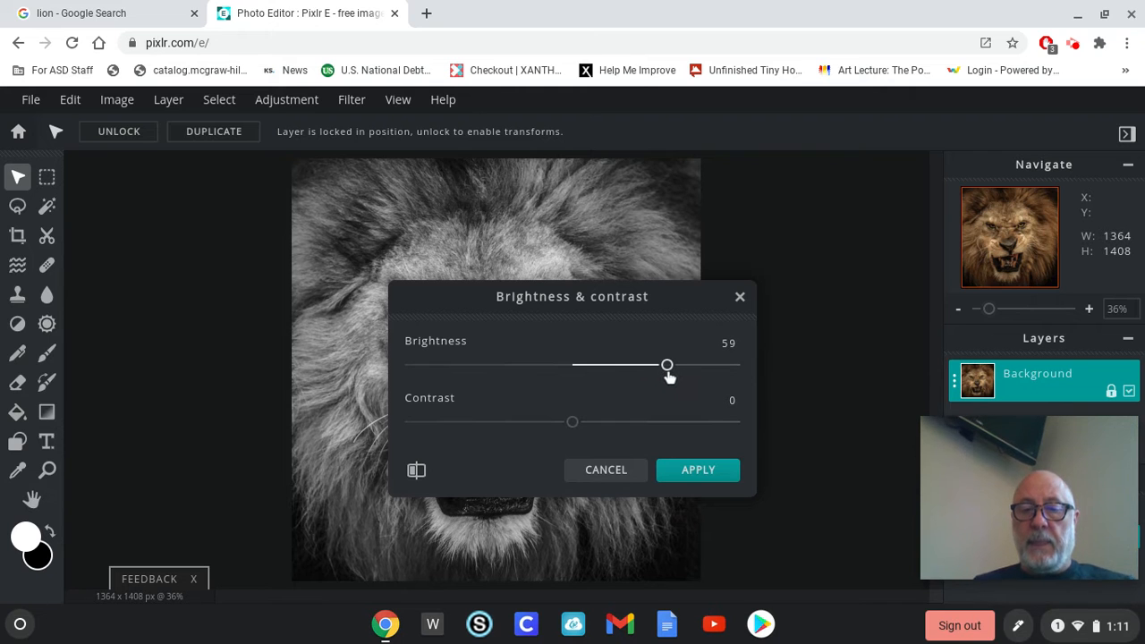
click(683, 471)
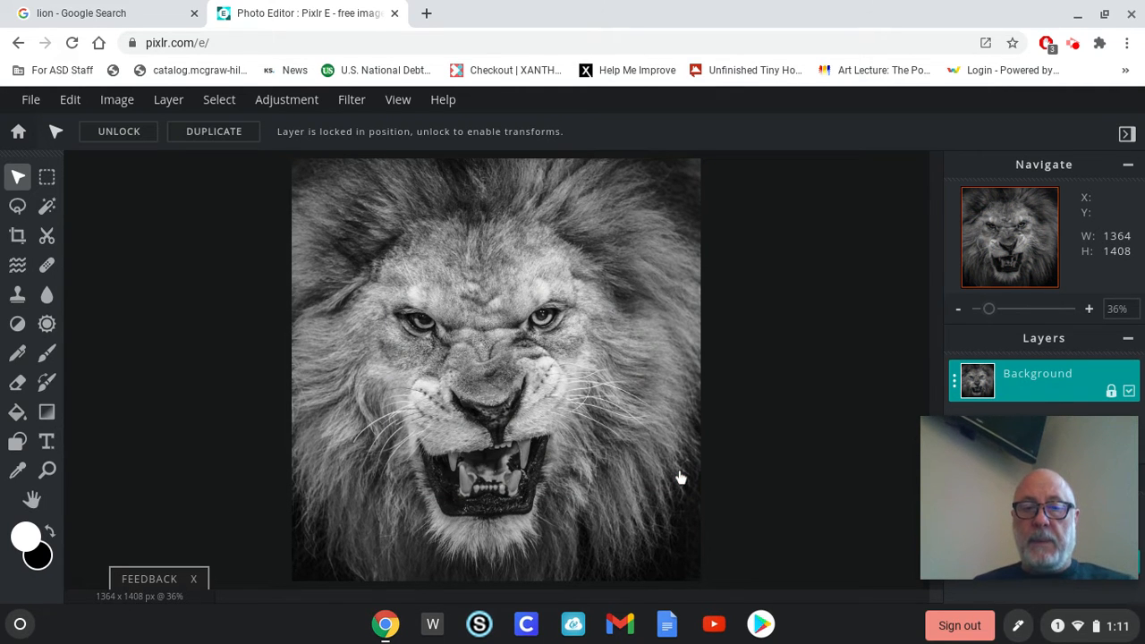
Step: Reduce the lion picture's grey tones by applying a Posterize adjustment with colors set to 3
click(283, 102)
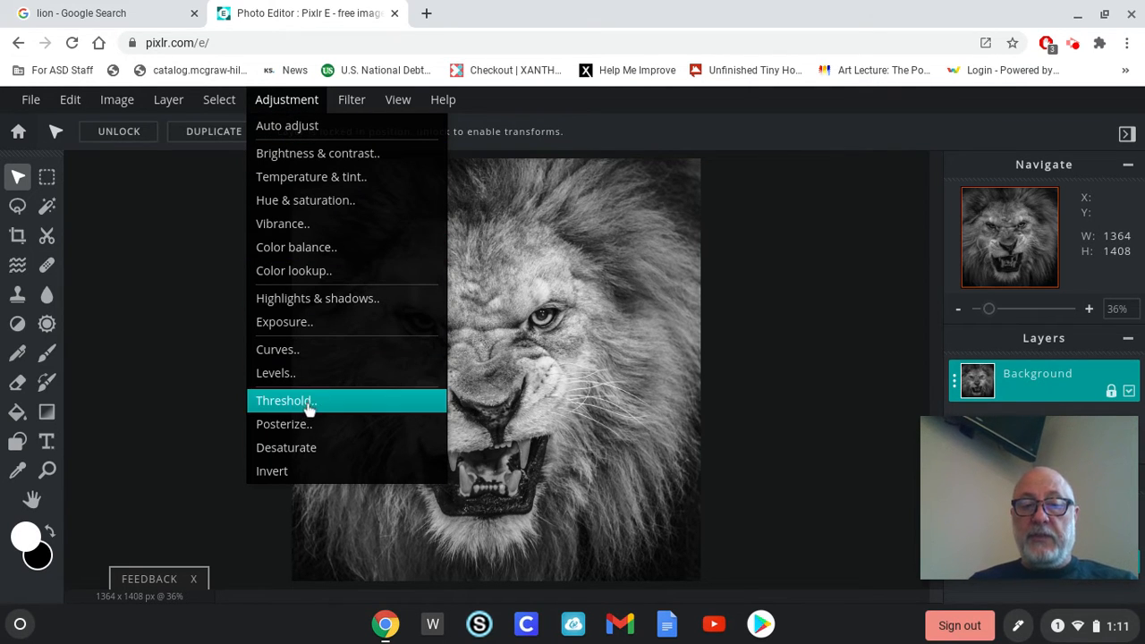
click(305, 429)
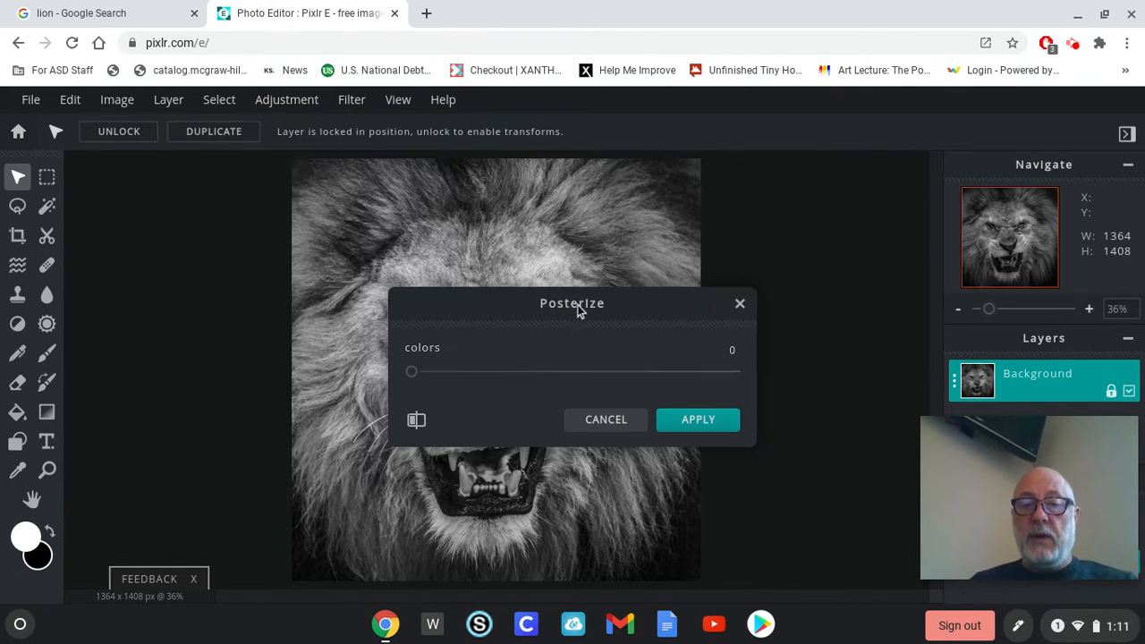
drag(582, 306, 839, 221)
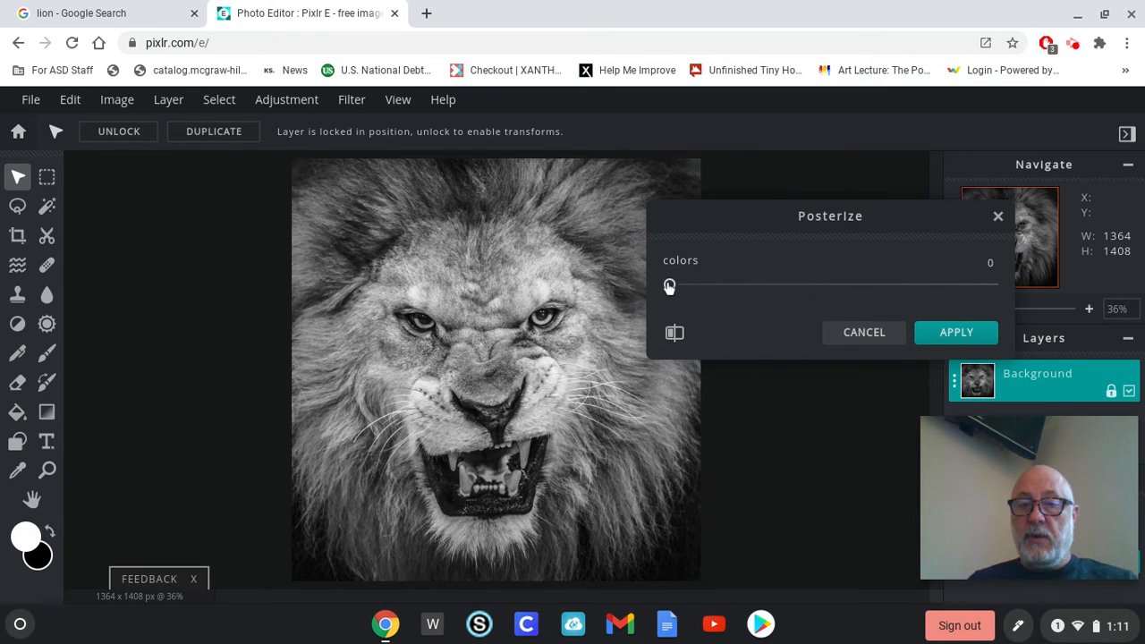
drag(669, 284, 705, 295)
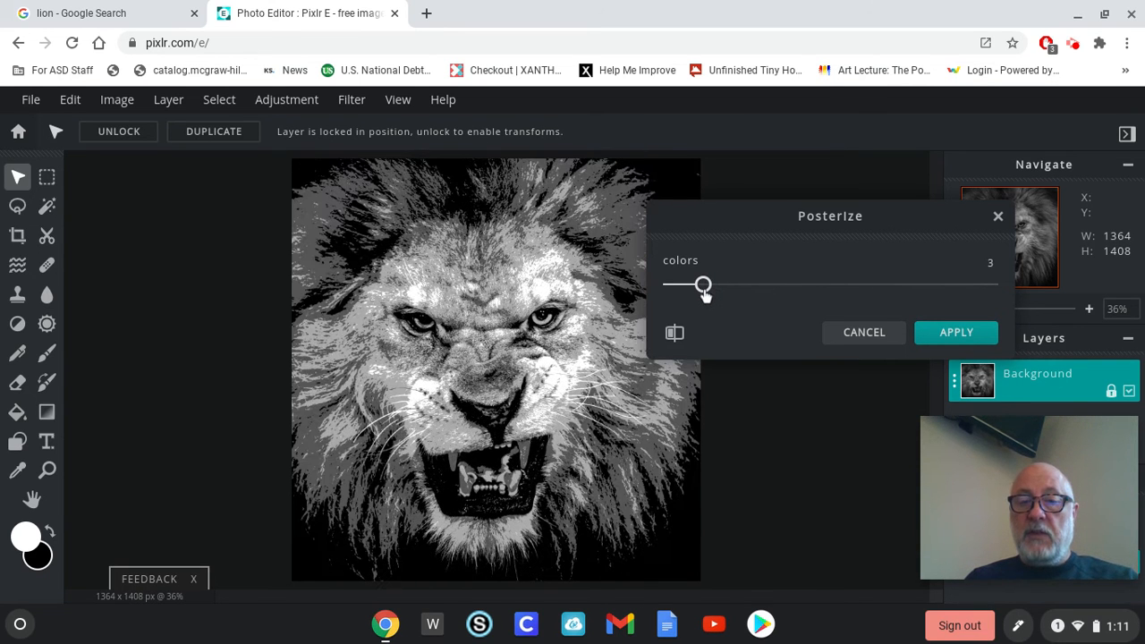
click(945, 345)
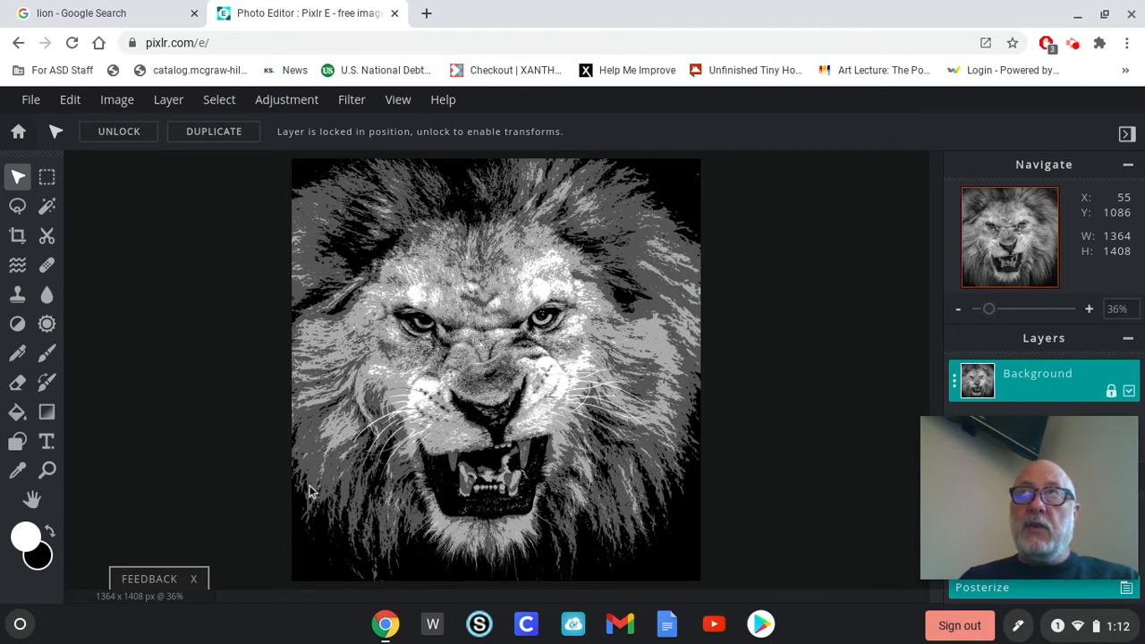
Step: Set up the Shape tool for rectangles with Fill turned off and black (#000000) as the foreground color
click(24, 446)
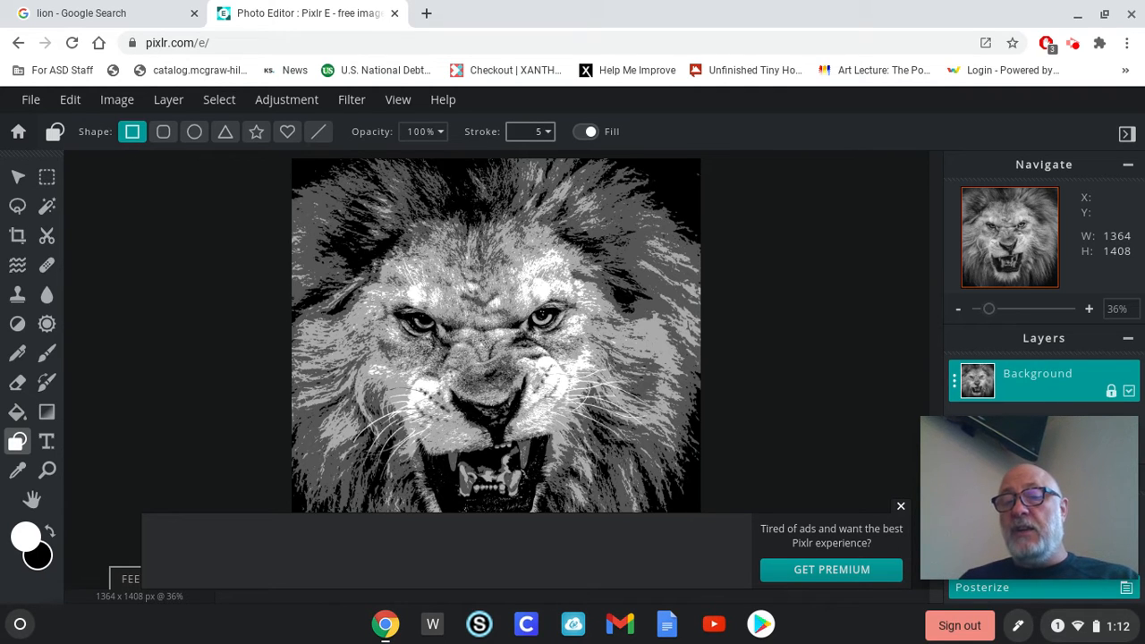
click(590, 136)
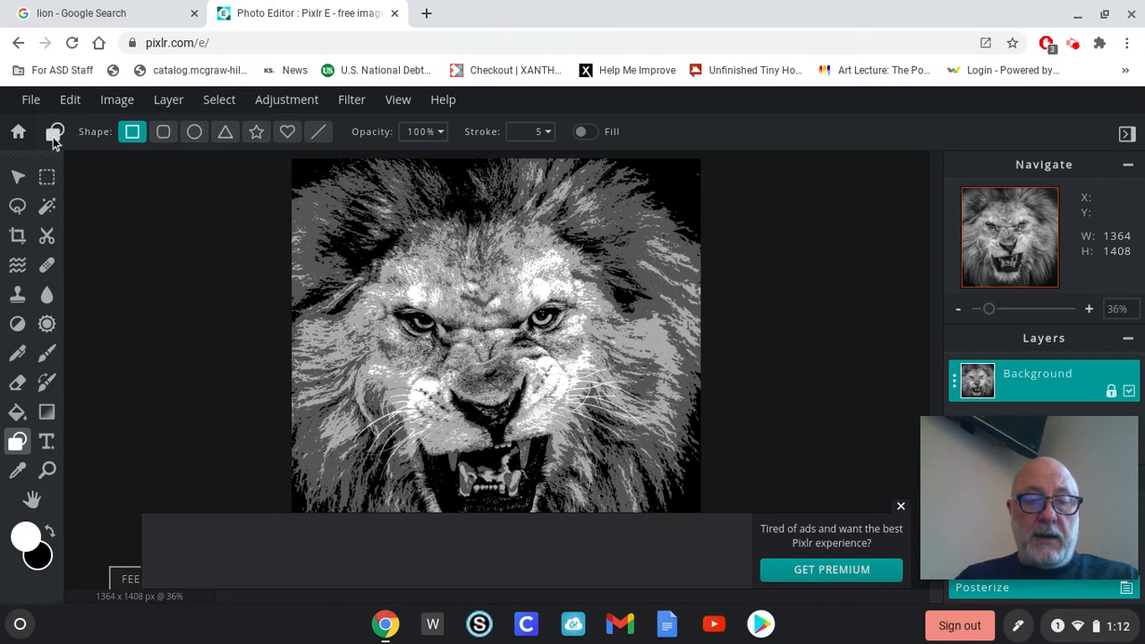
click(51, 534)
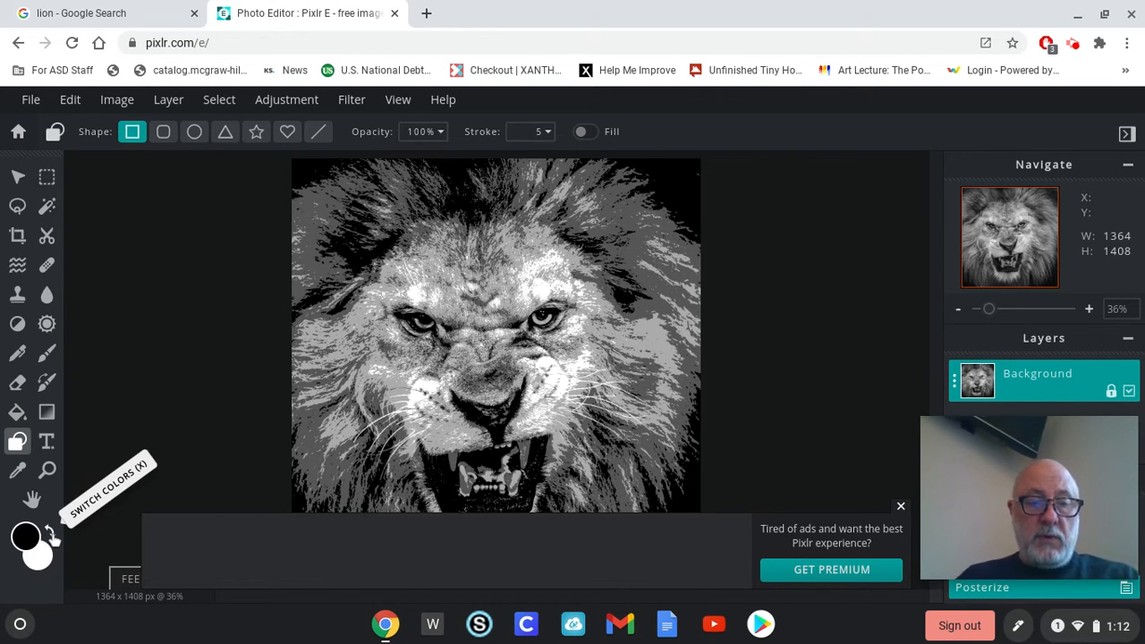
click(36, 537)
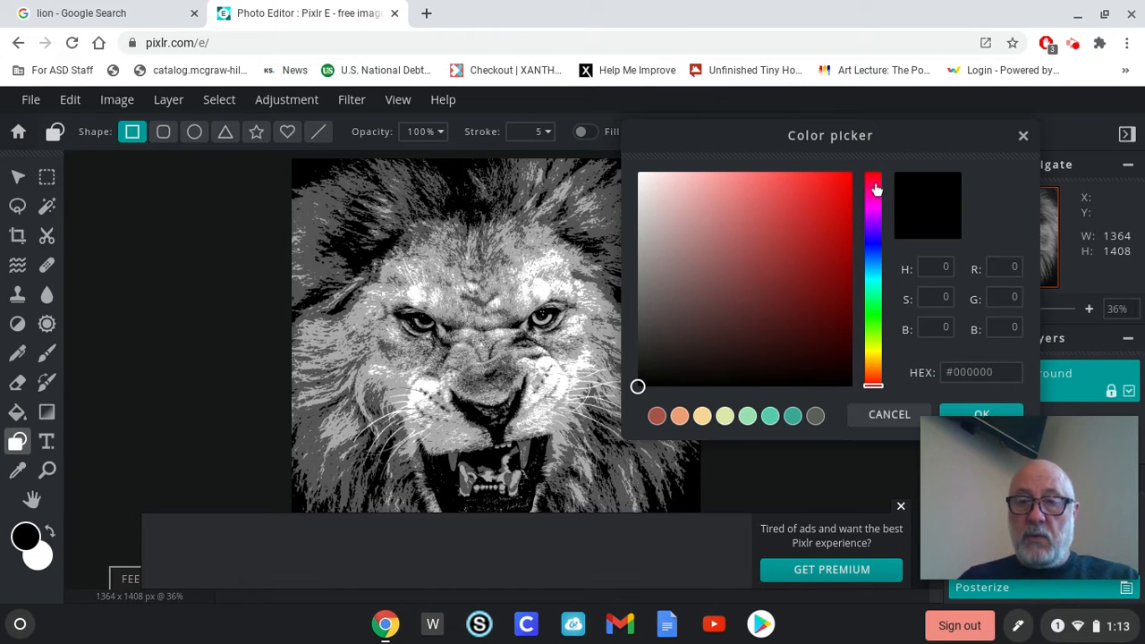
click(877, 337)
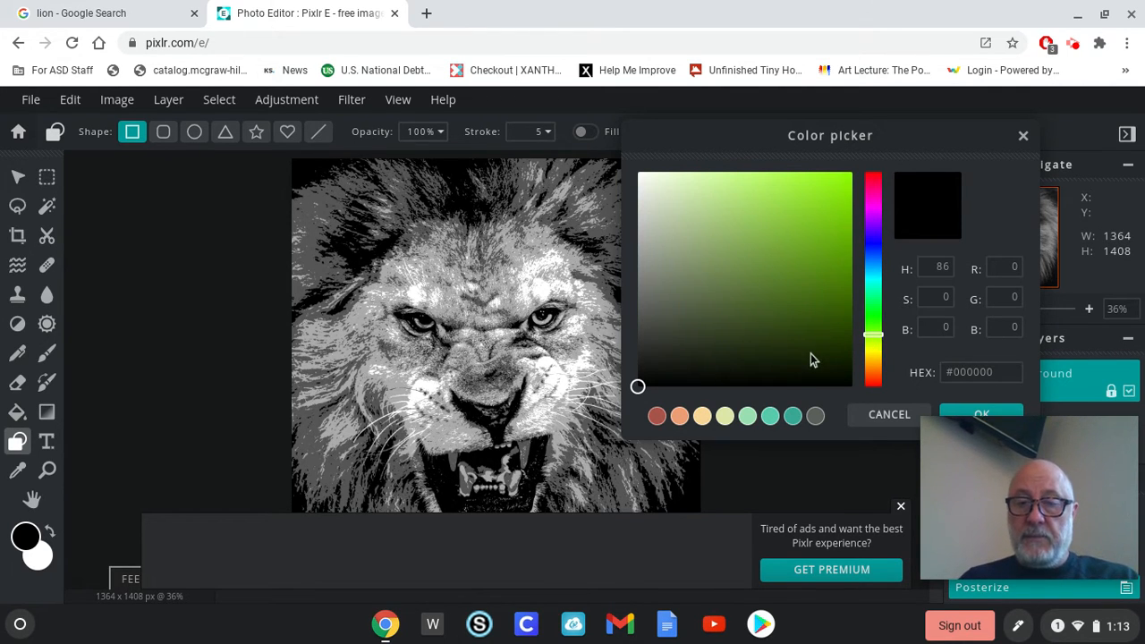
click(968, 415)
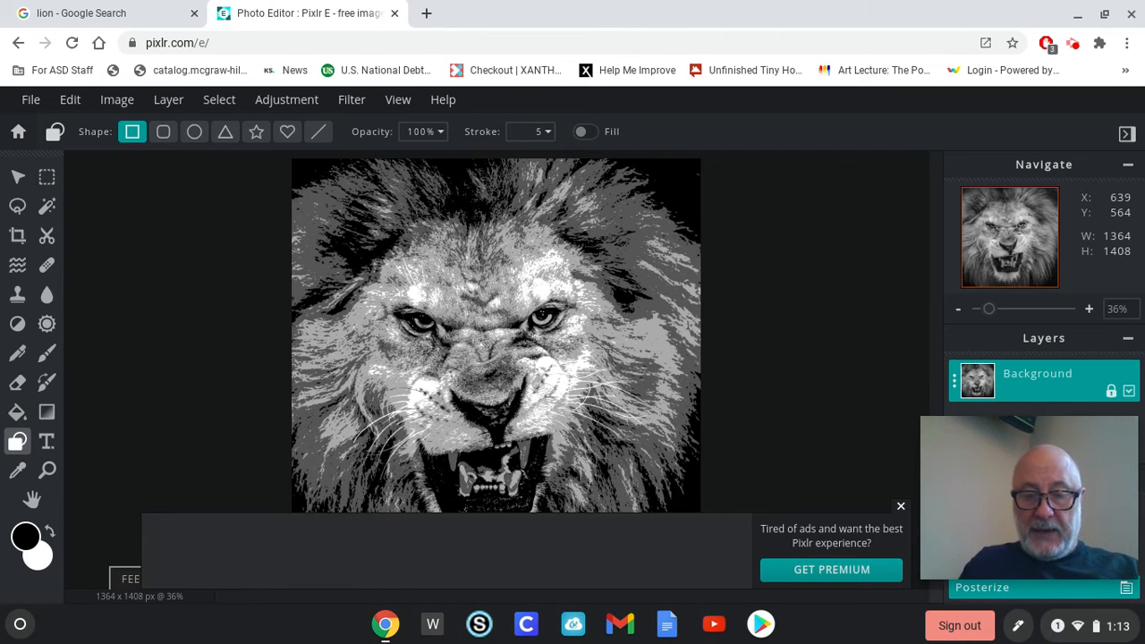
Step: Draw three adjoining square outlines about 340 px wide: one from the lion's nose over its cheek, one to its right, and one above the first
drag(483, 327, 615, 383)
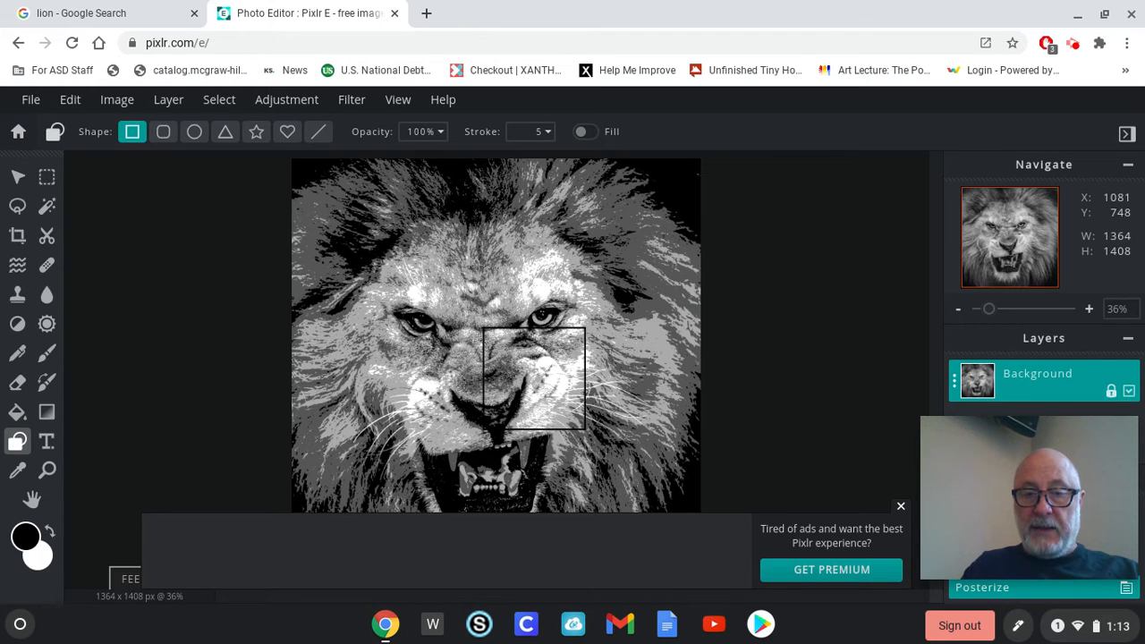
drag(615, 383, 615, 382)
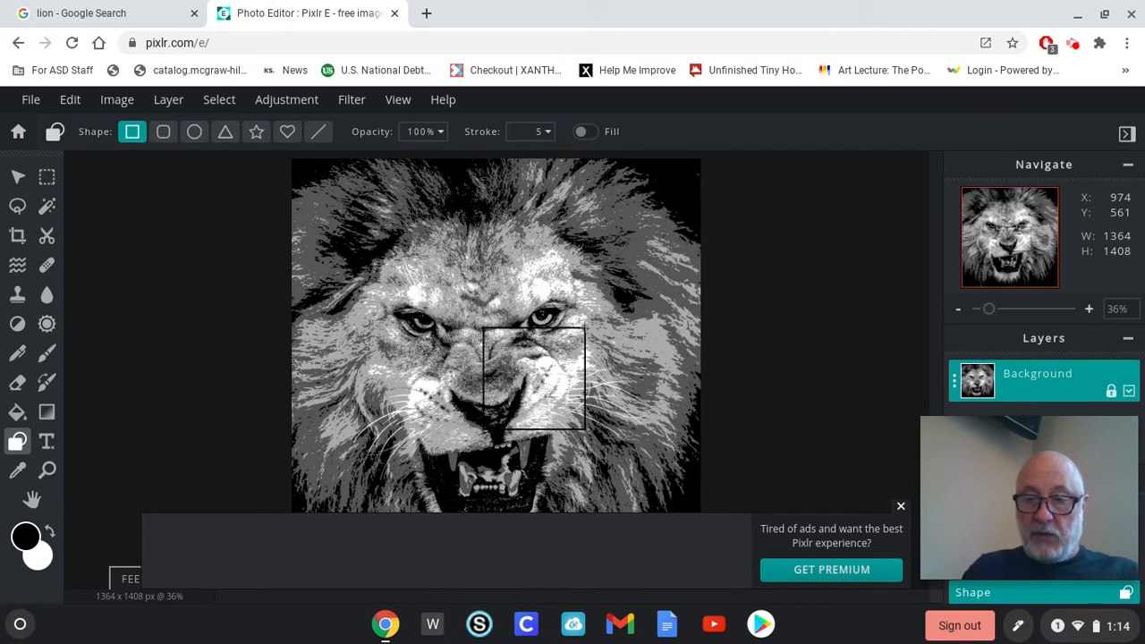
drag(583, 328, 690, 425)
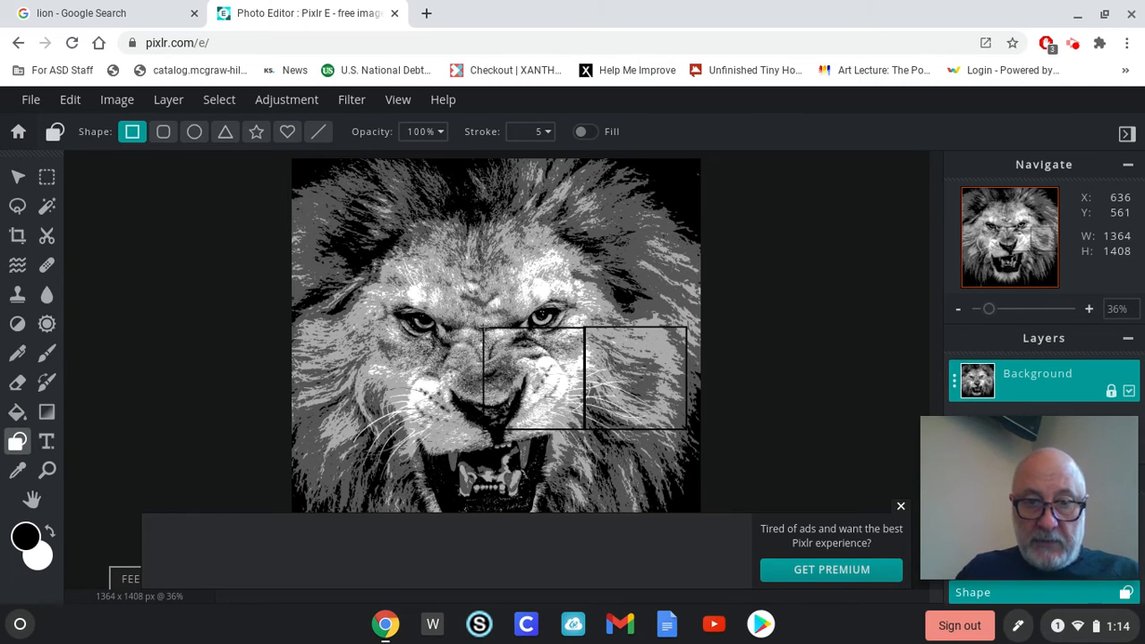
drag(482, 327, 612, 260)
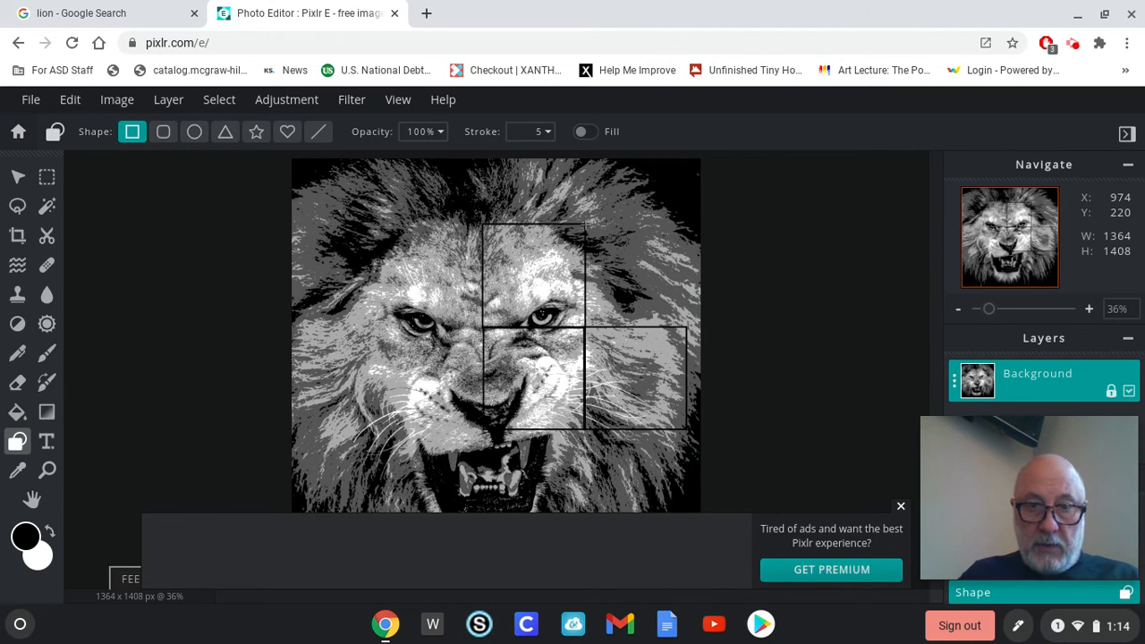
drag(583, 225, 703, 307)
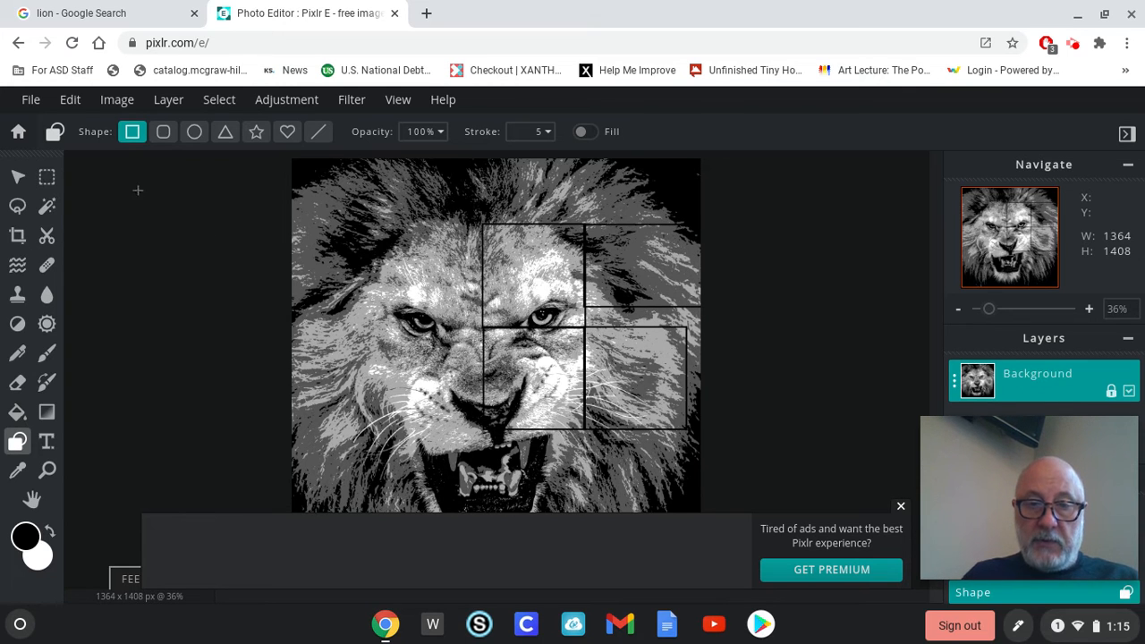
click(71, 101)
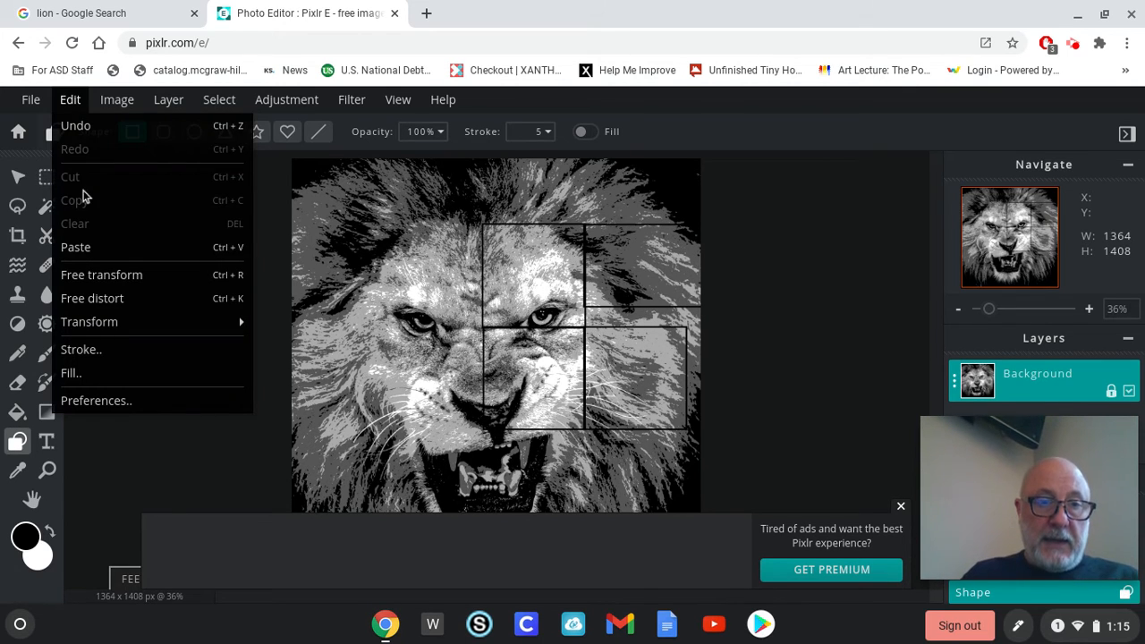
click(116, 125)
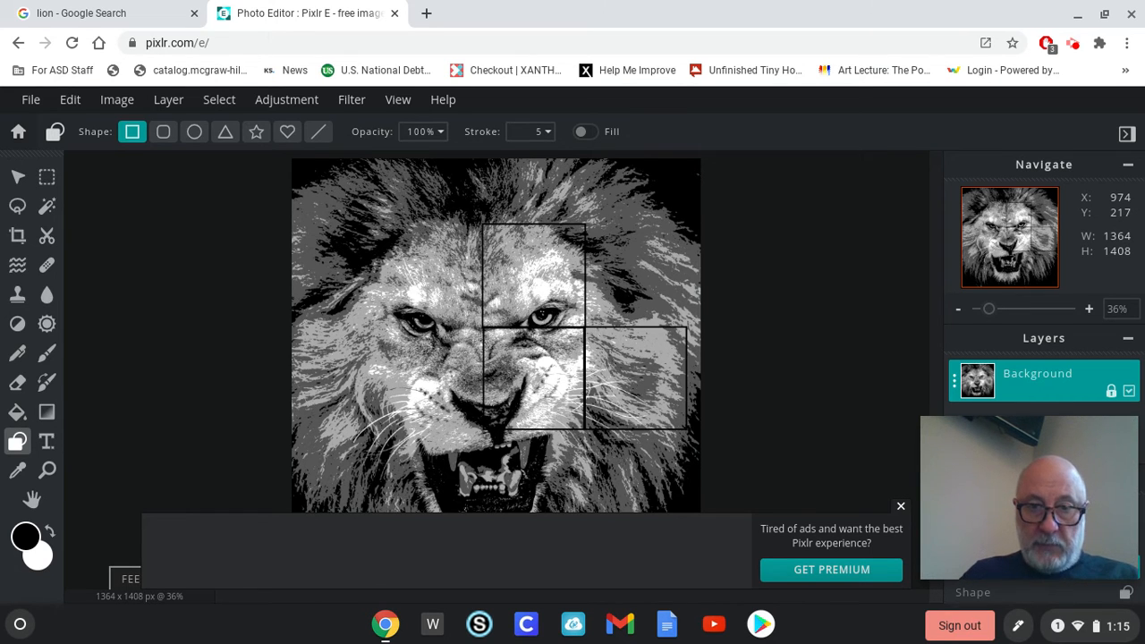
Step: Extend the grid with four matching squares: one completing the upper-right corner, two below the middle row, and one around the lion's other eye
drag(583, 224, 700, 311)
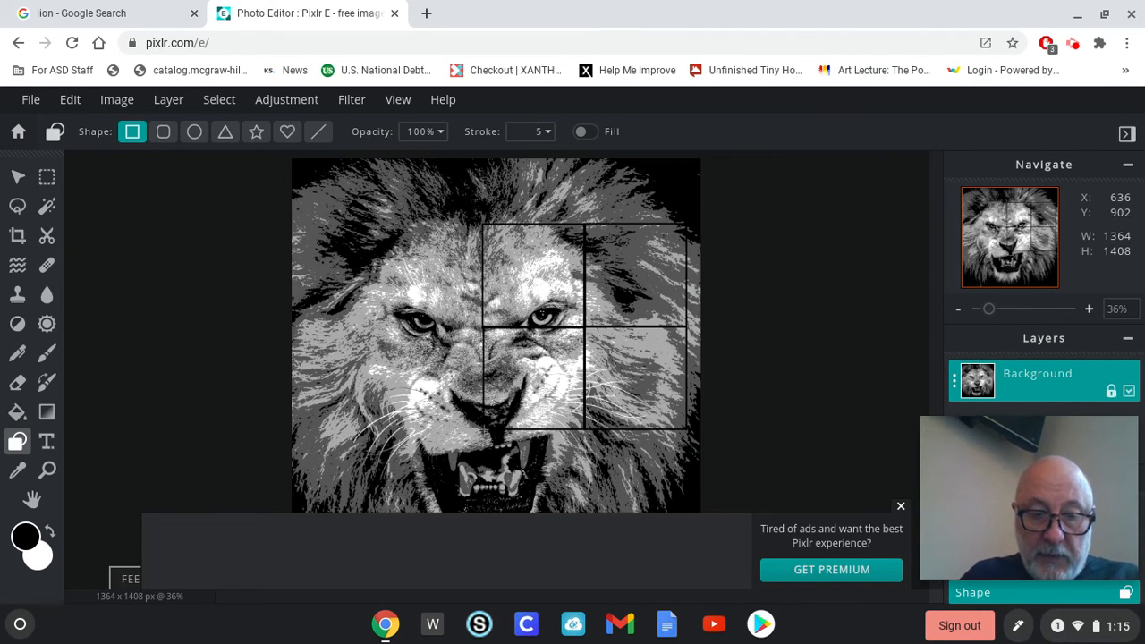
drag(482, 430, 604, 505)
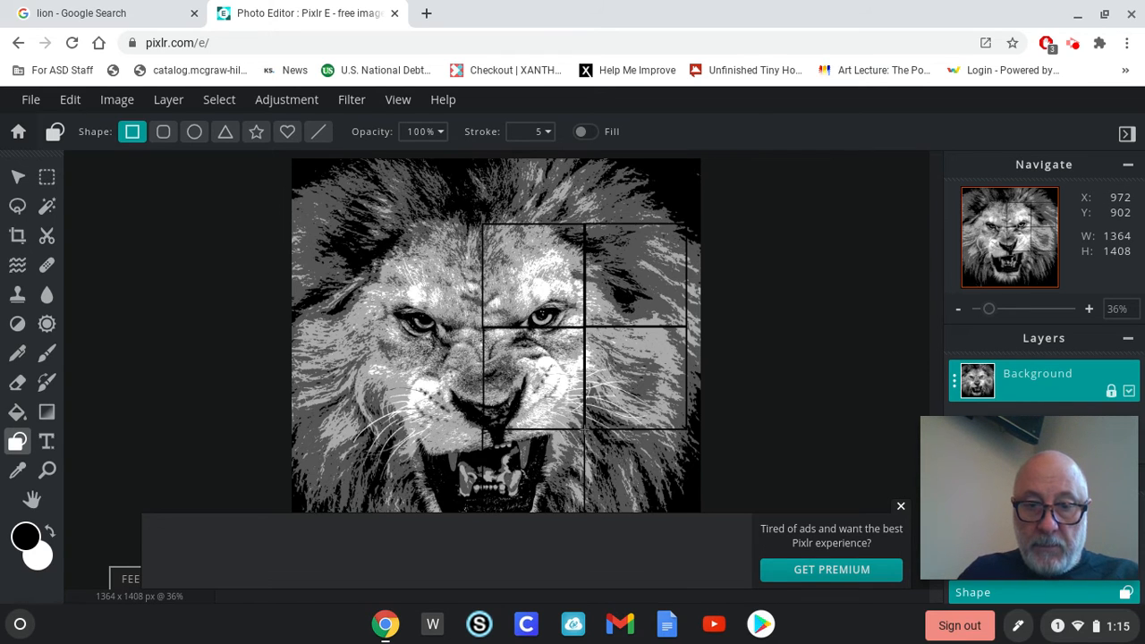
drag(583, 429, 713, 492)
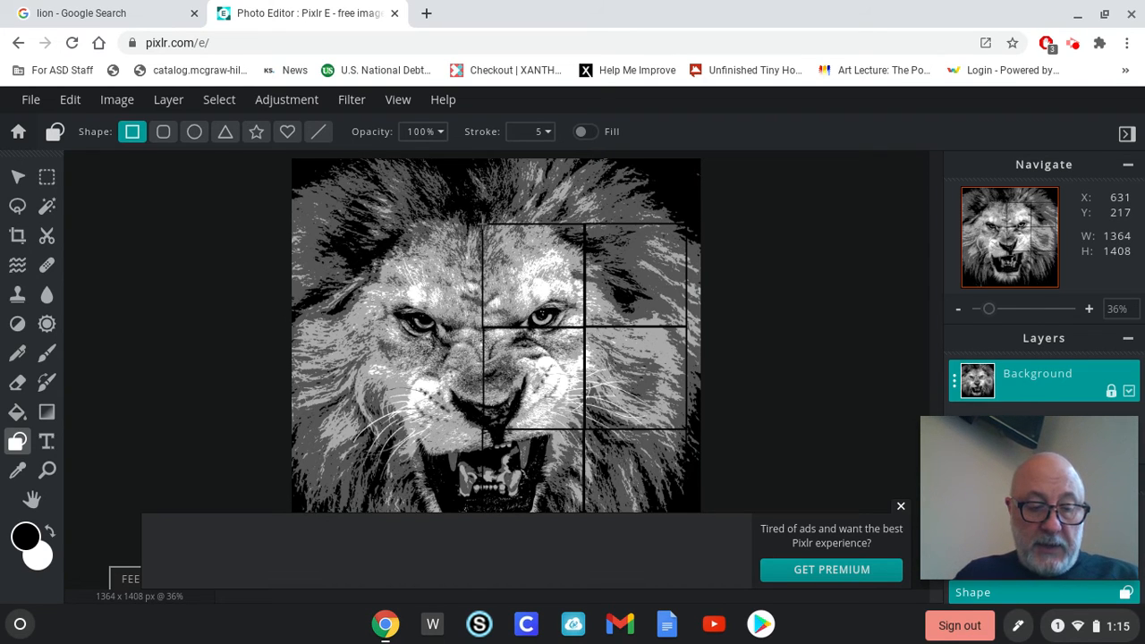
drag(483, 224, 378, 328)
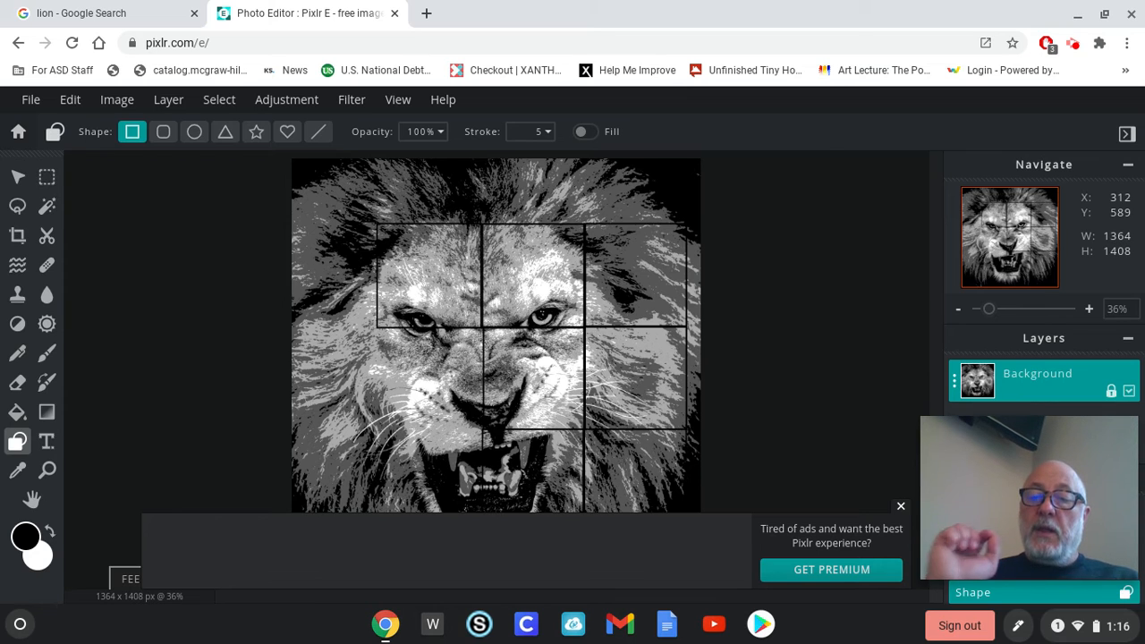
Step: Save the gridded lion picture to the device as a JPG at 90% quality, 1364 by 1408 pixels
click(36, 101)
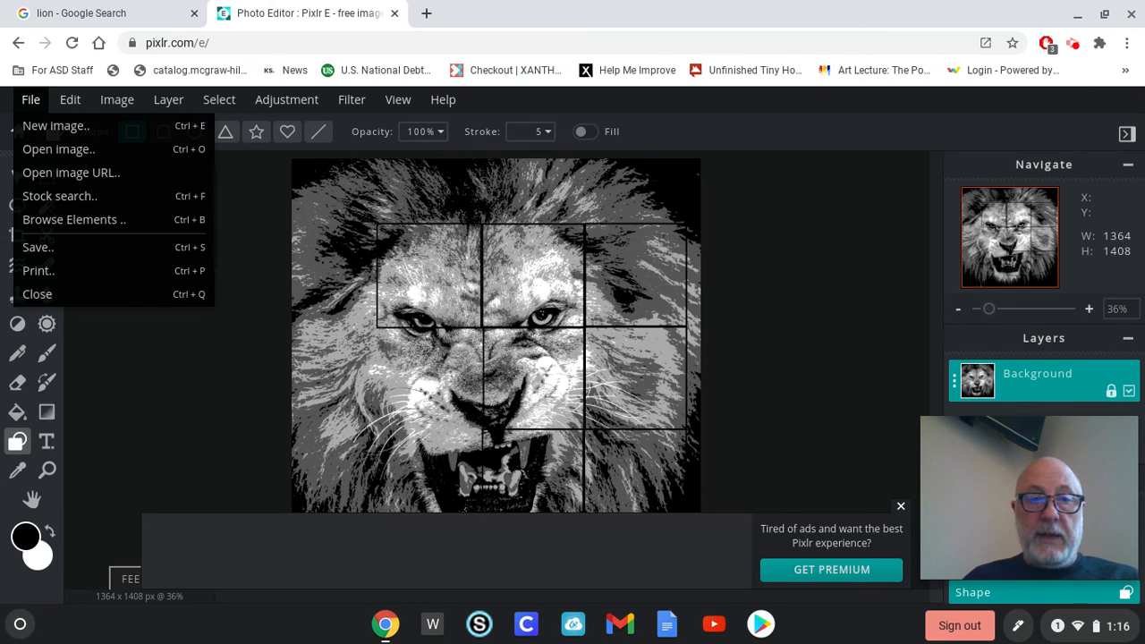
click(82, 100)
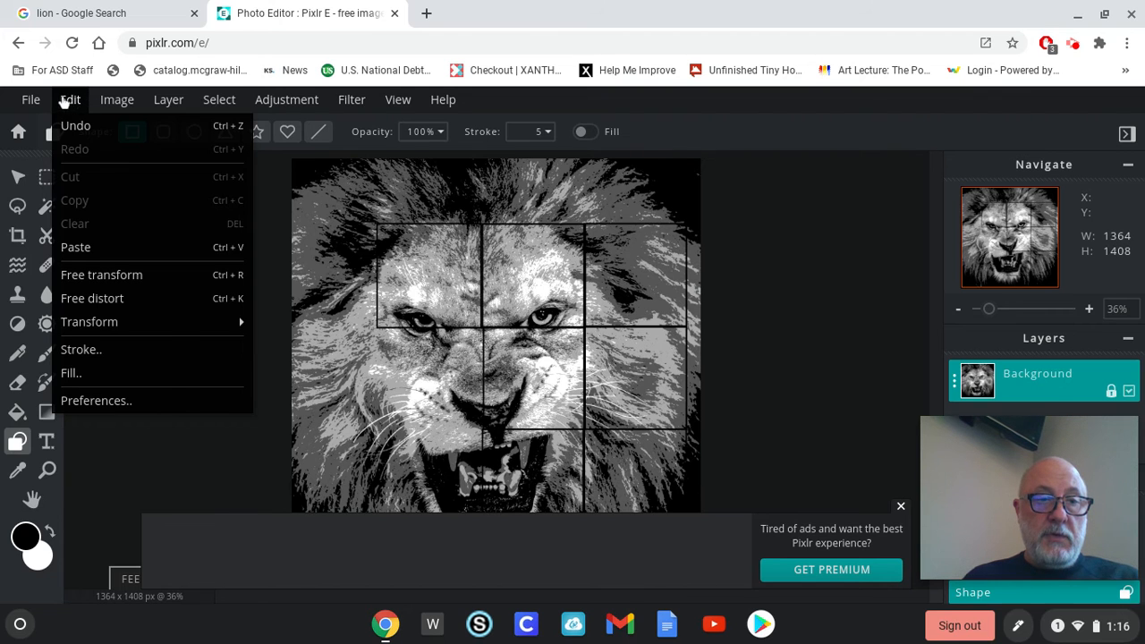
click(30, 101)
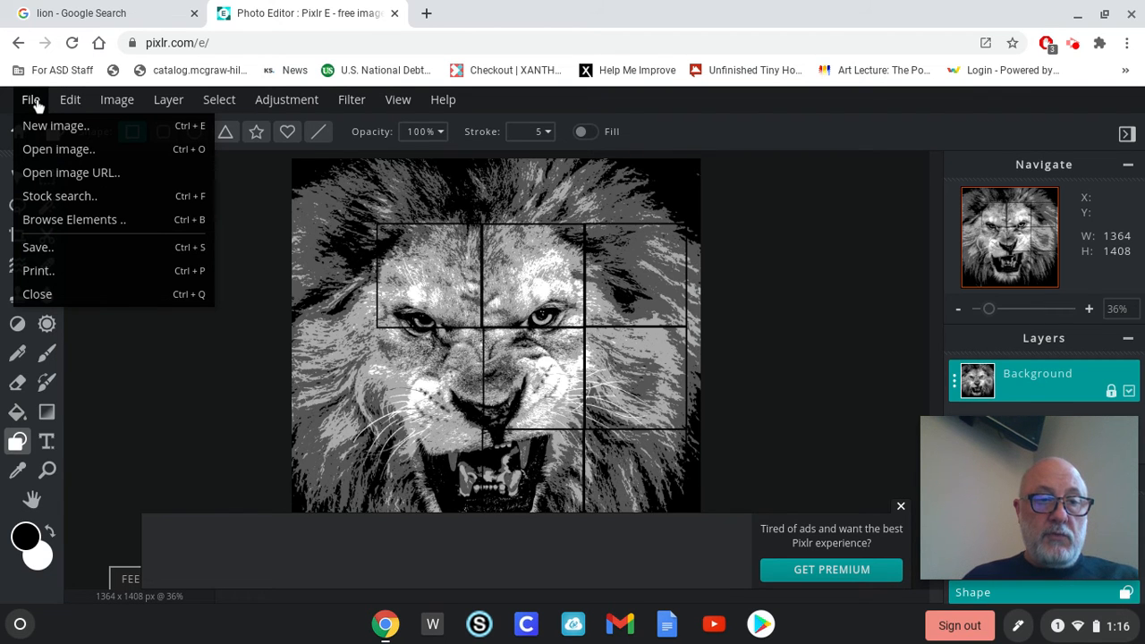
click(35, 251)
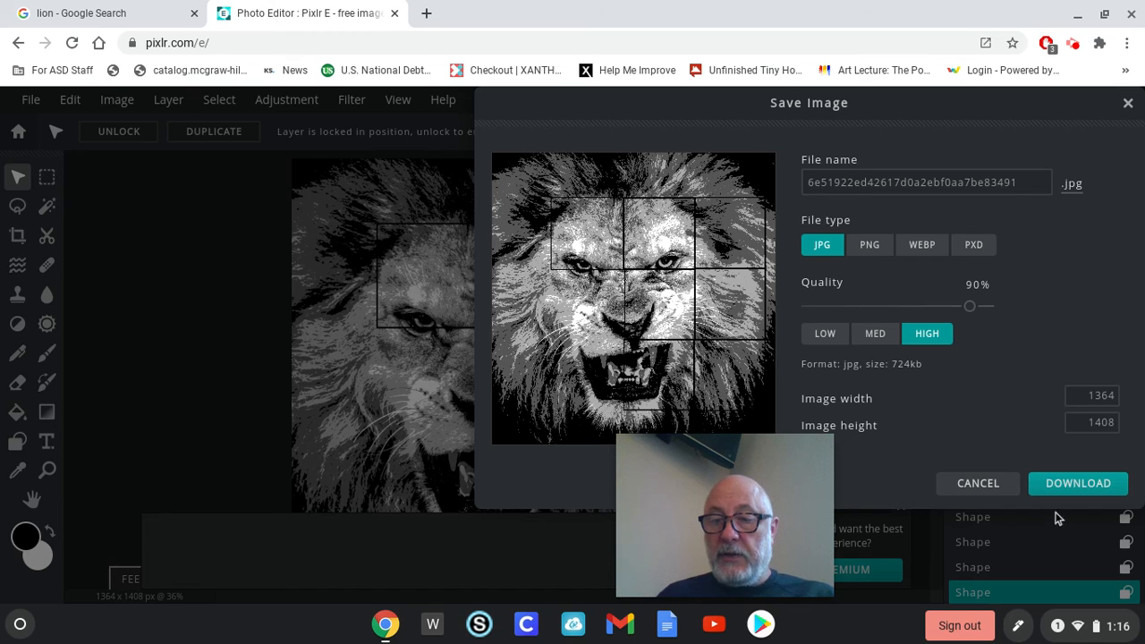
click(1079, 483)
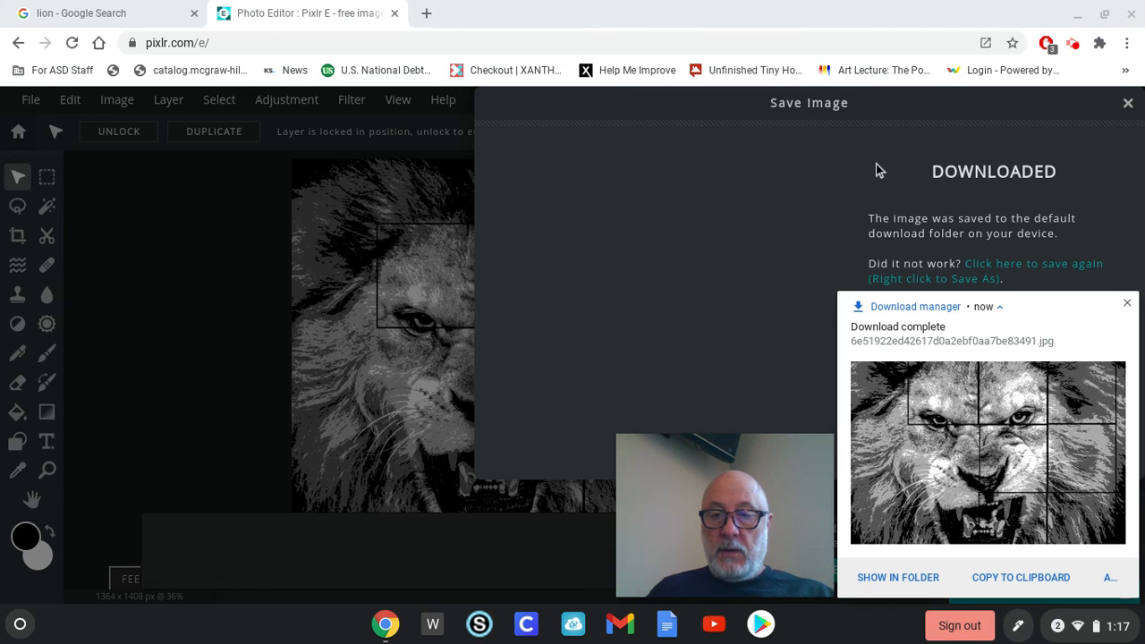
Step: View the downloaded lion picture to check its grid, and close both the viewer and the save dialog
click(1045, 331)
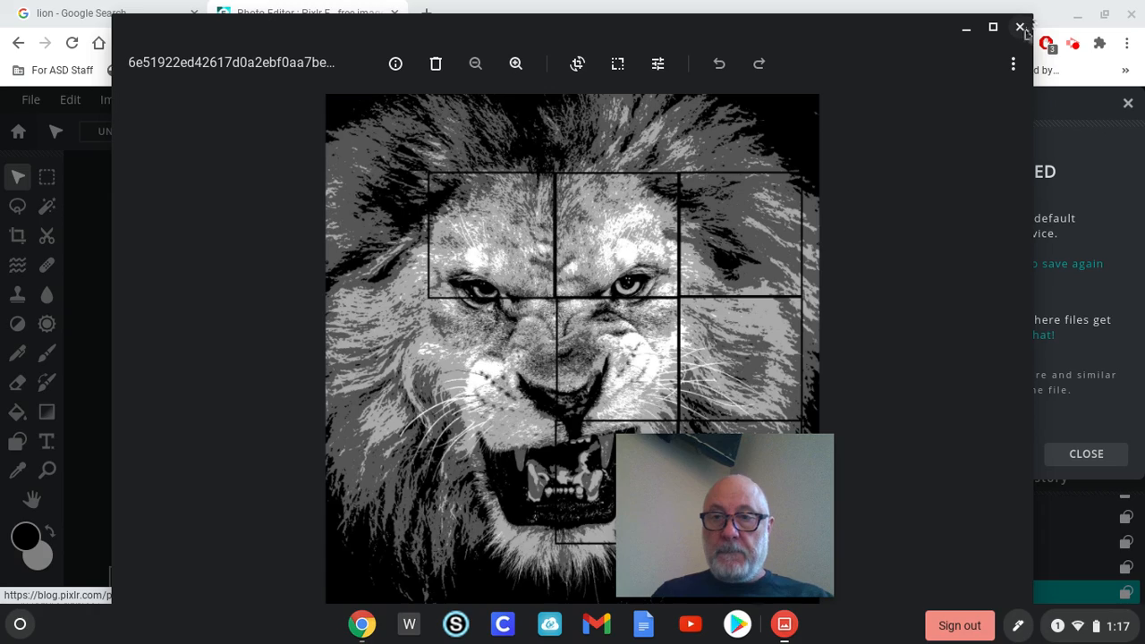
click(1020, 26)
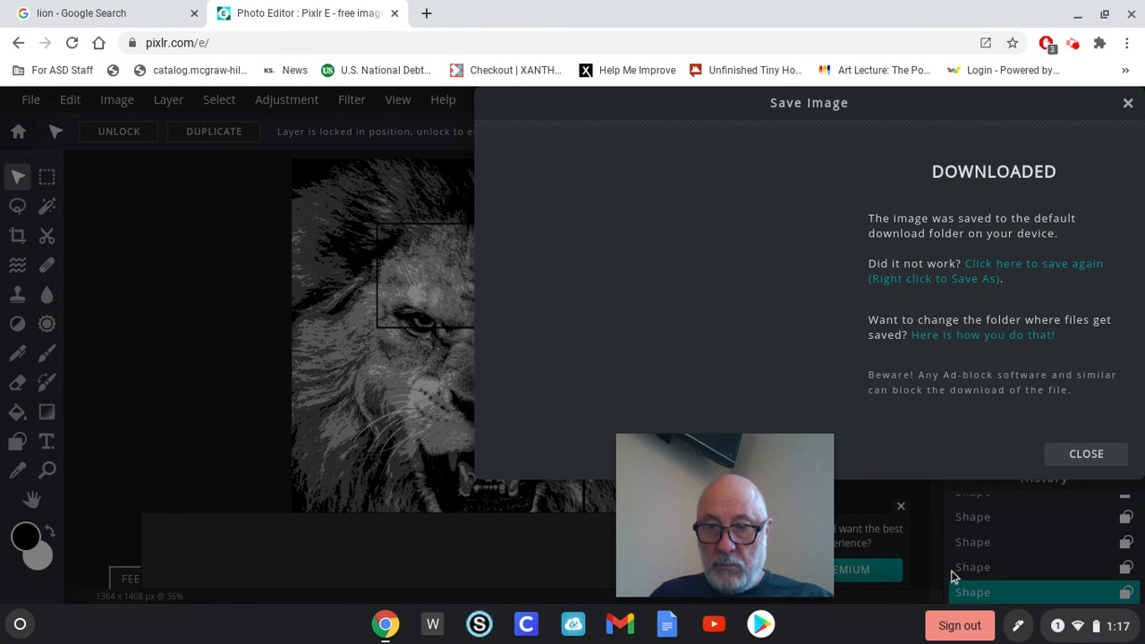
click(1072, 457)
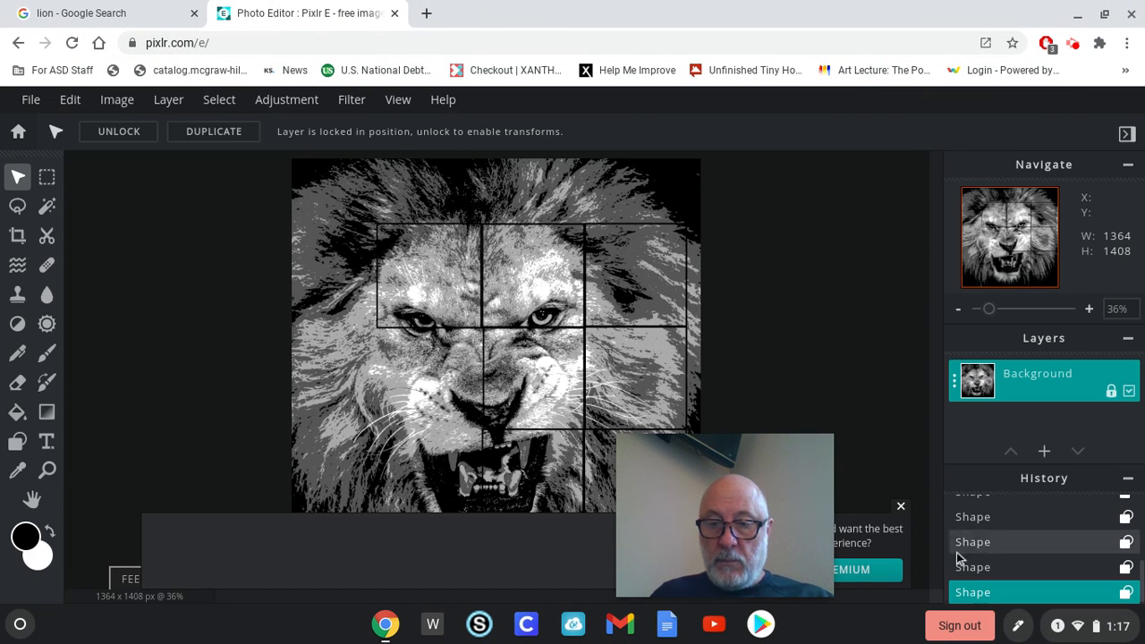
mouse_move(828, 478)
click(819, 447)
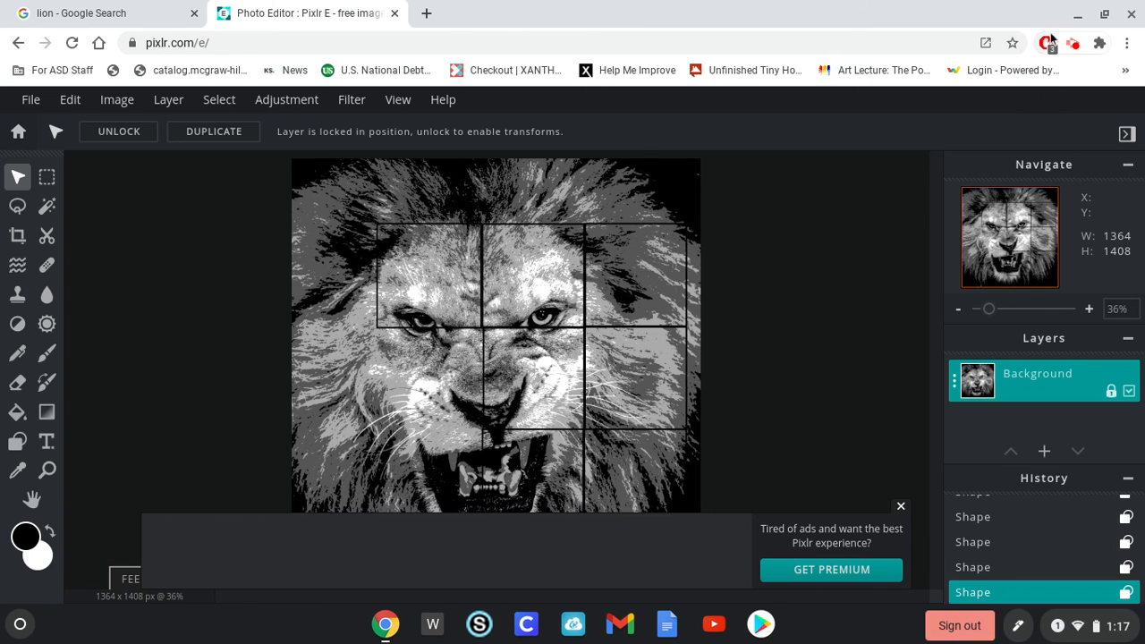
click(1075, 44)
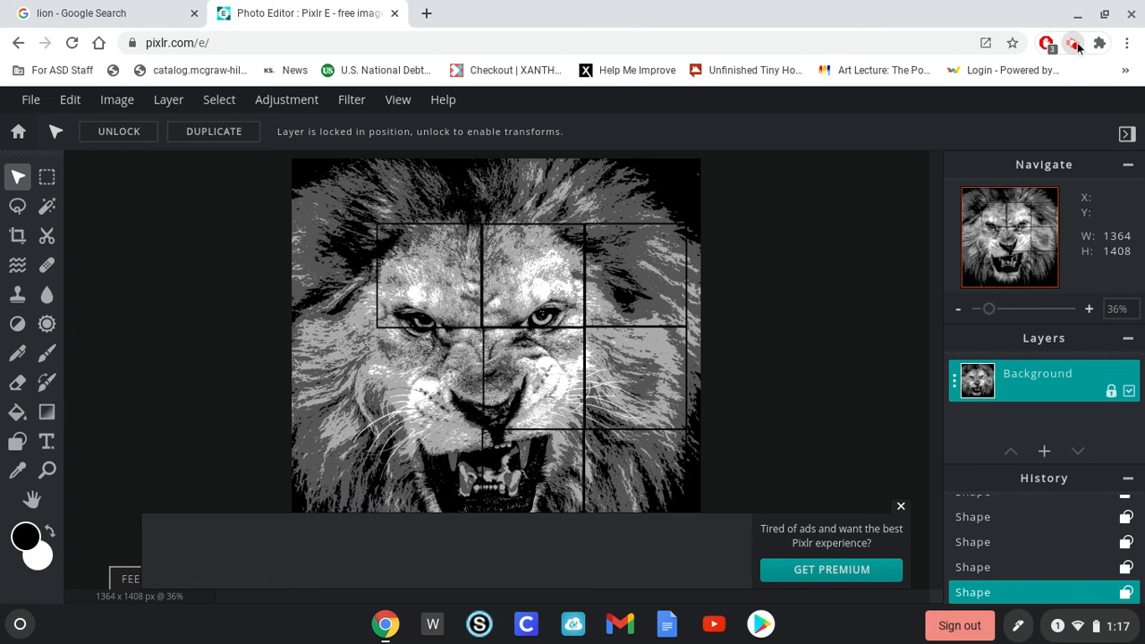